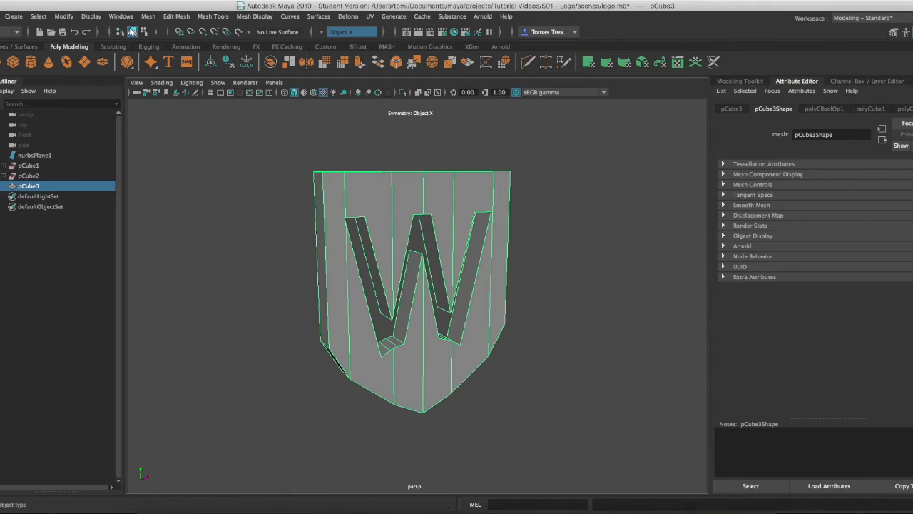
# Step: Add an Arnold Skydome Light to the scene around the W shield
pyautogui.click(480, 16)
pyautogui.moveTo(531, 68)
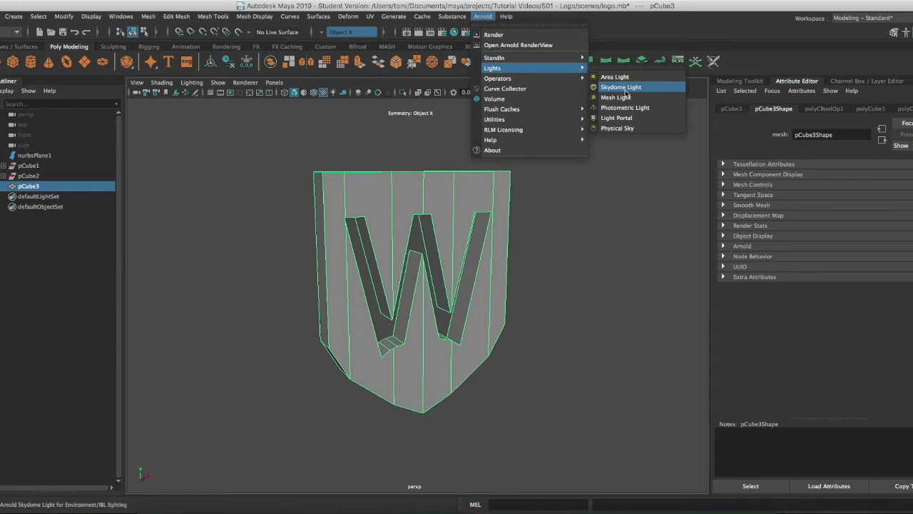
pyautogui.click(622, 88)
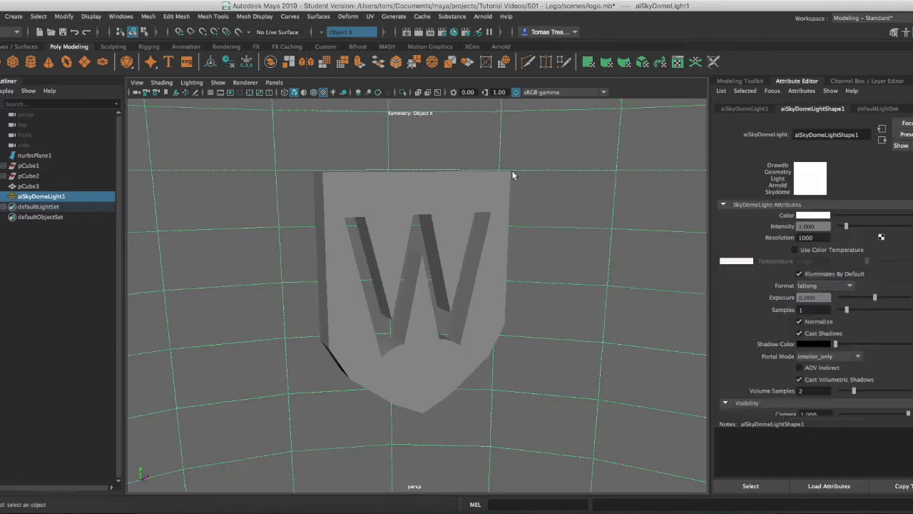
pyautogui.scroll(3, 434, 241)
pyautogui.scroll(-12, 434, 241)
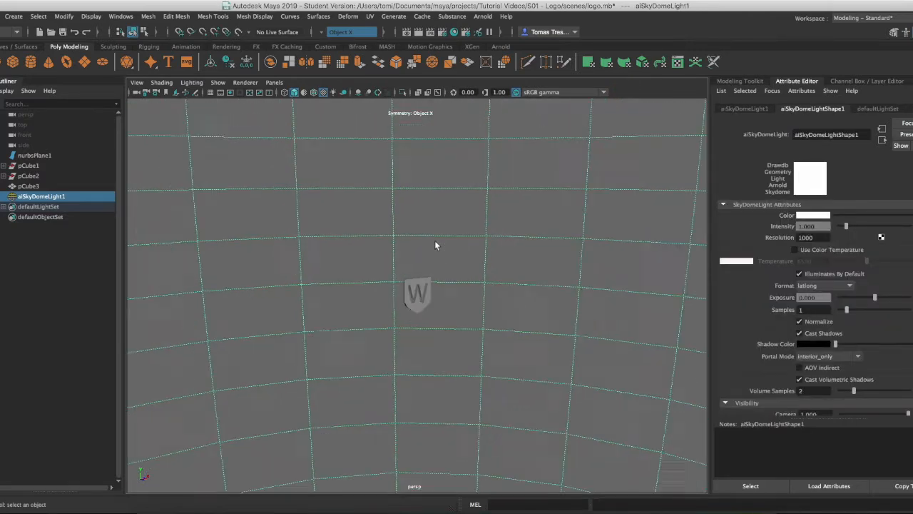
pyautogui.scroll(10, 436, 242)
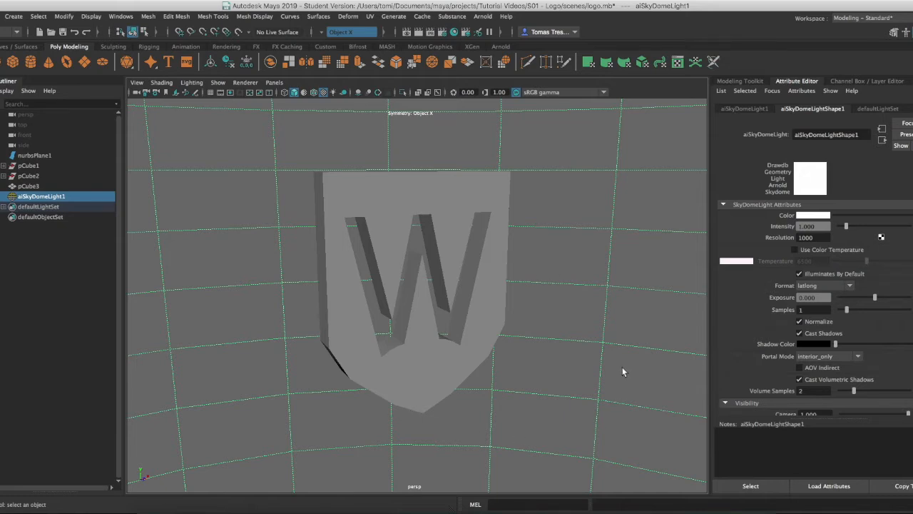
# Step: Switch to the HDRI Haven site in Firefox and open the Konzerthaus HDRI from the outdoor category
pyautogui.click(273, 511)
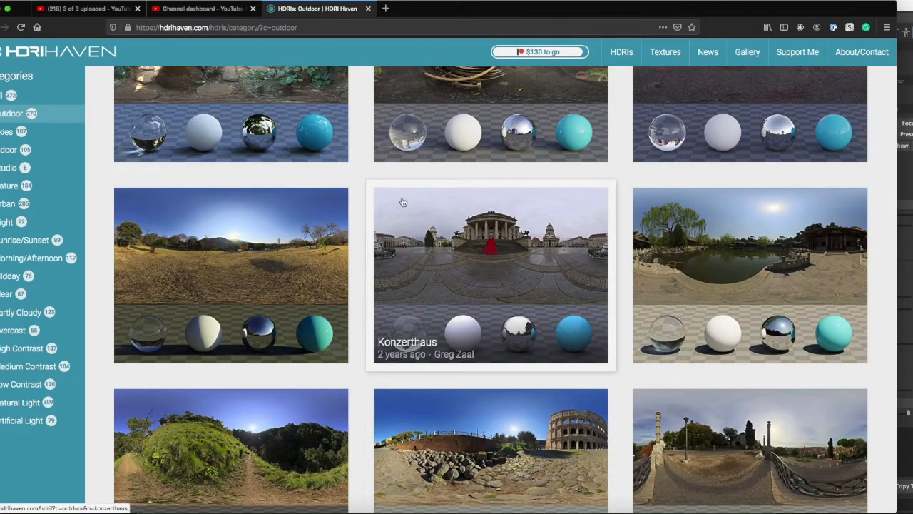
pyautogui.scroll(-5, 400, 202)
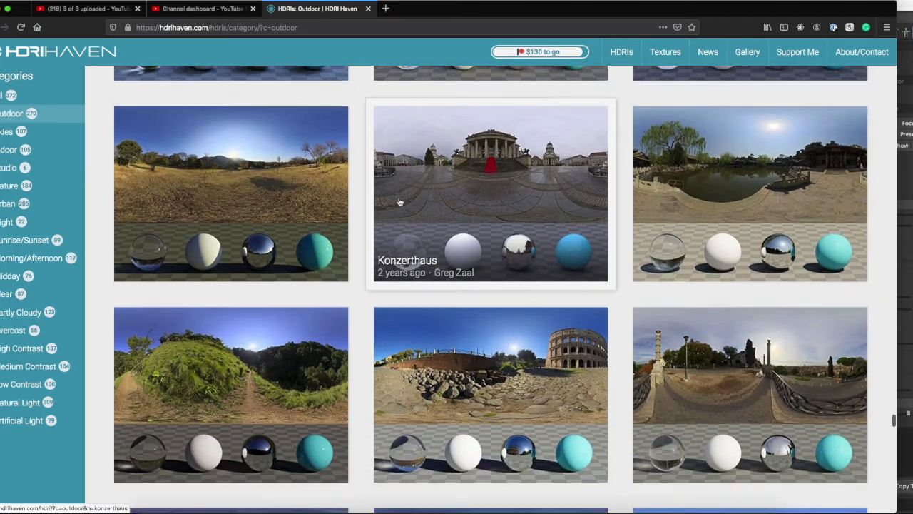
pyautogui.scroll(5, 400, 202)
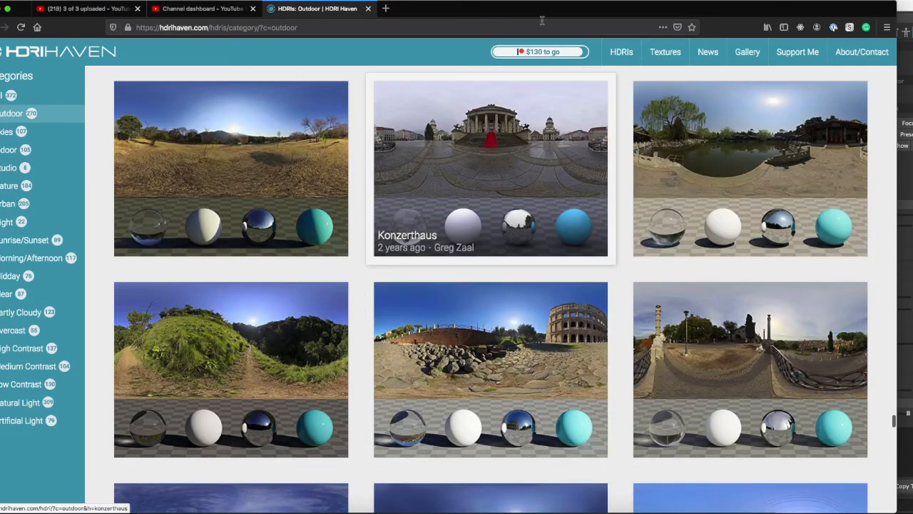
pyautogui.moveTo(557, 55)
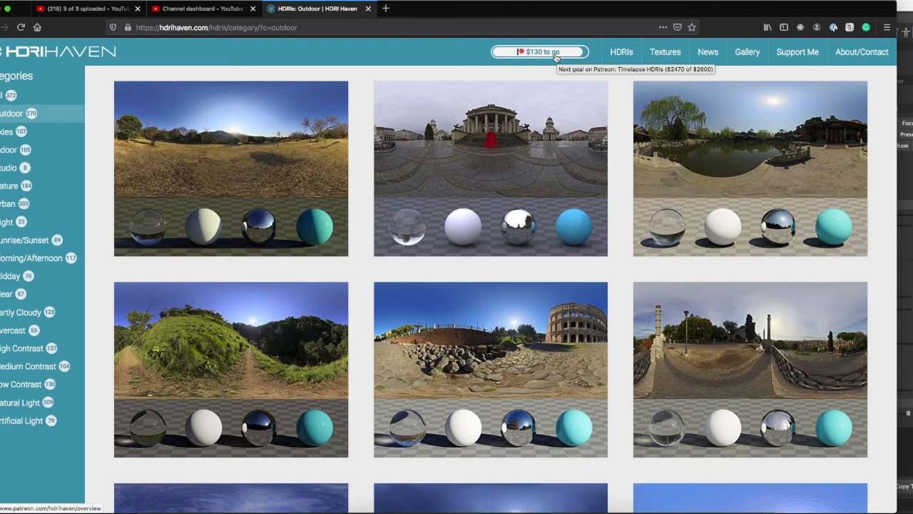
pyautogui.scroll(1, 528, 202)
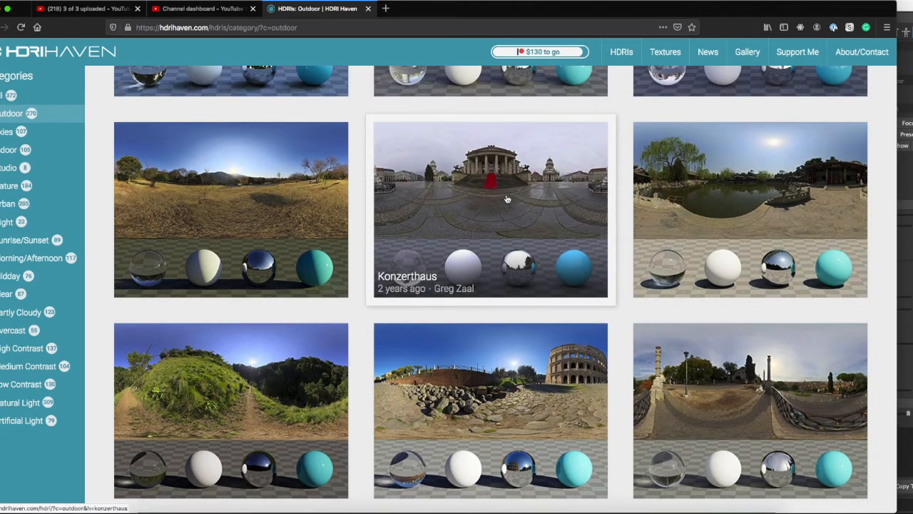
pyautogui.click(482, 193)
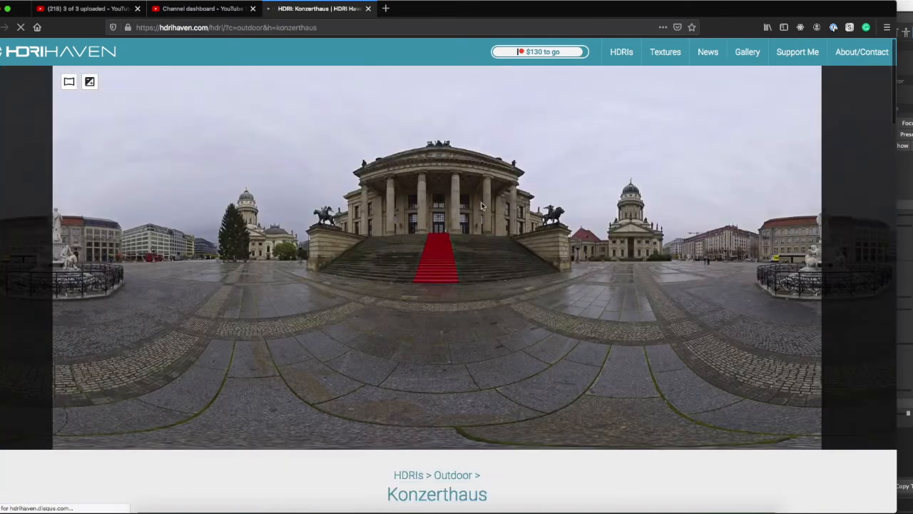
# Step: Download the 4k HDR version of Konzerthaus and save the file to disk
pyautogui.scroll(-10, 544, 255)
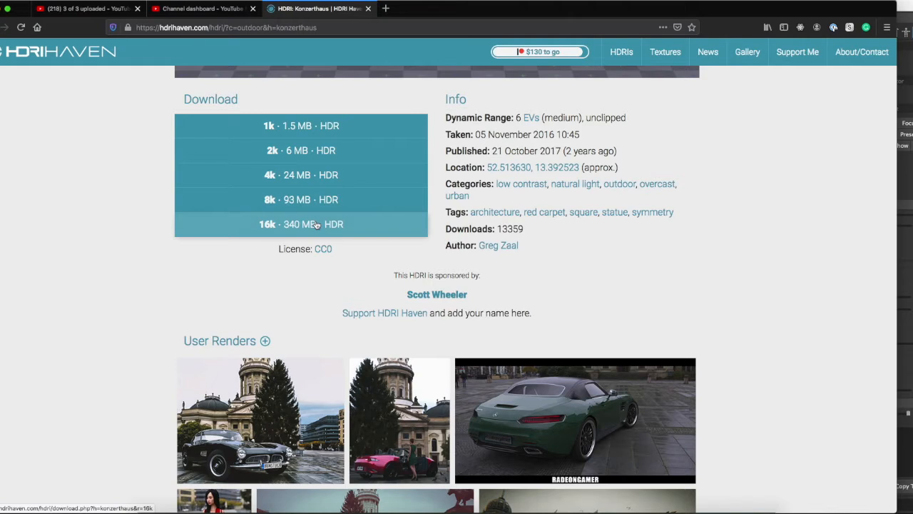
pyautogui.click(312, 174)
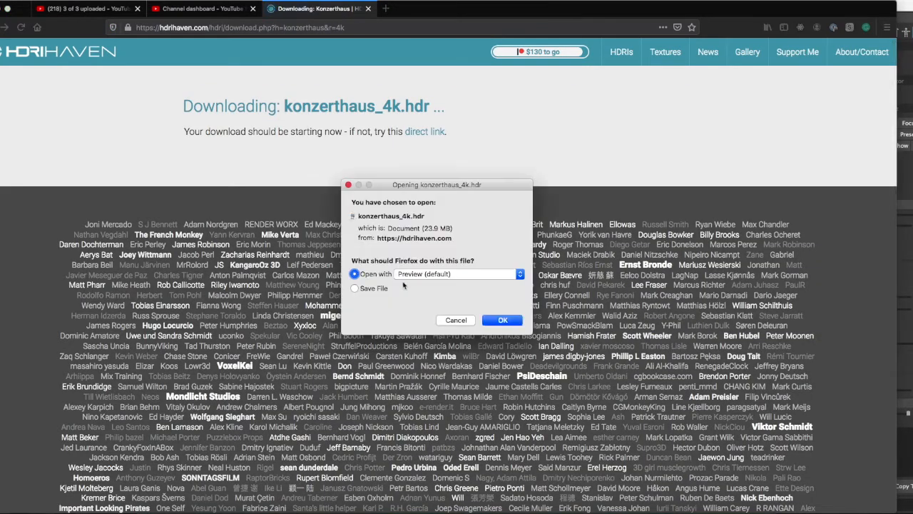
pyautogui.click(356, 288)
pyautogui.click(503, 320)
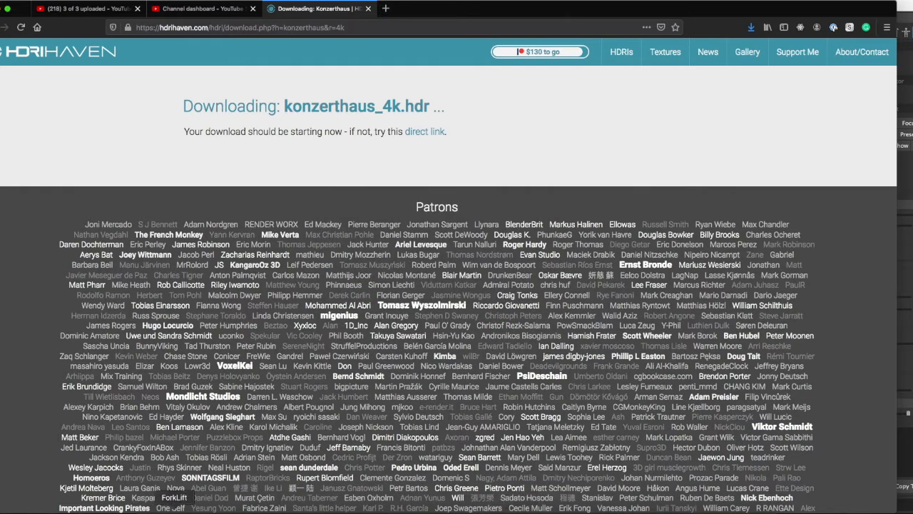
# Step: Switch to the file manager, dismiss the server password prompt and open Documents/maya/projects/Tutorial Videos/S01 - Logo/sourceimages
pyautogui.click(222, 512)
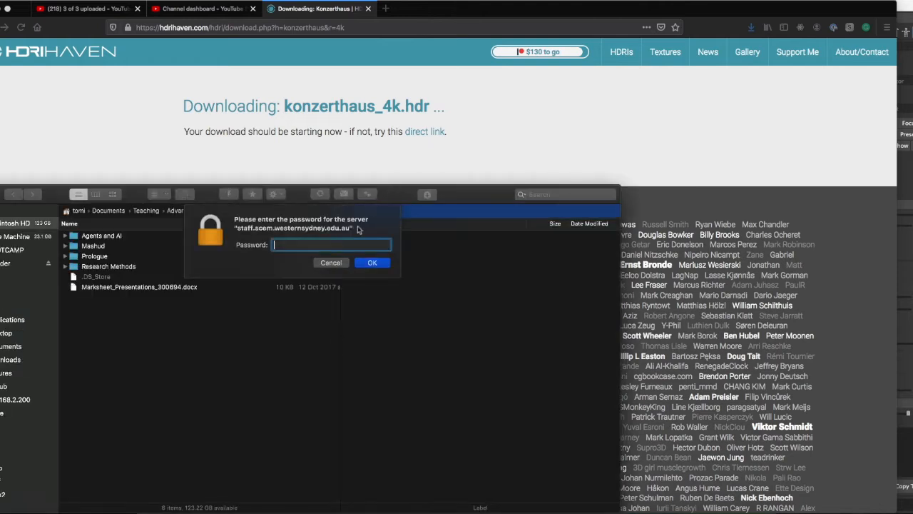
pyautogui.click(332, 261)
pyautogui.moveTo(396, 193); pyautogui.dragTo(526, 100)
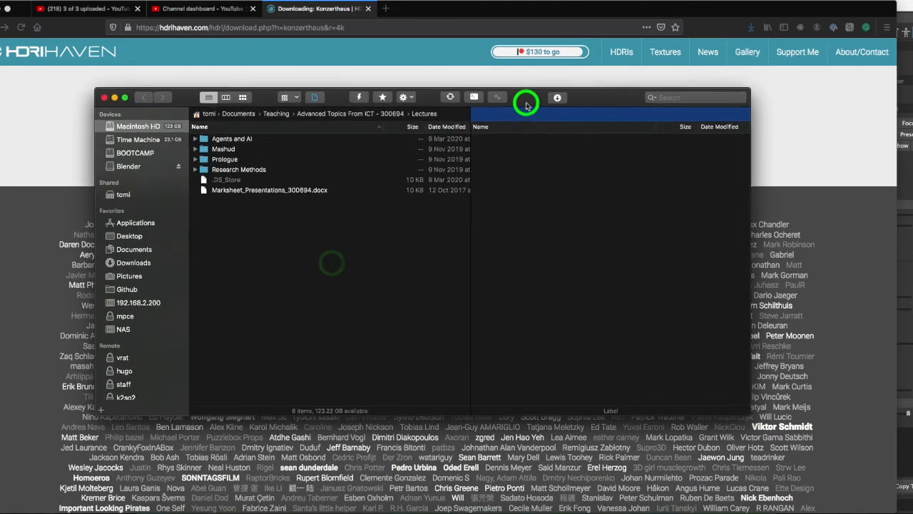
pyautogui.click(139, 249)
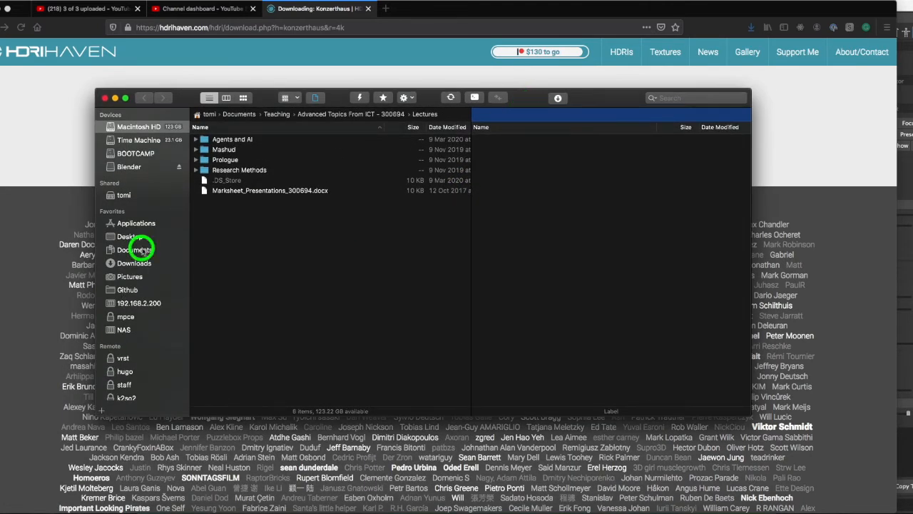
pyautogui.doubleClick(511, 211)
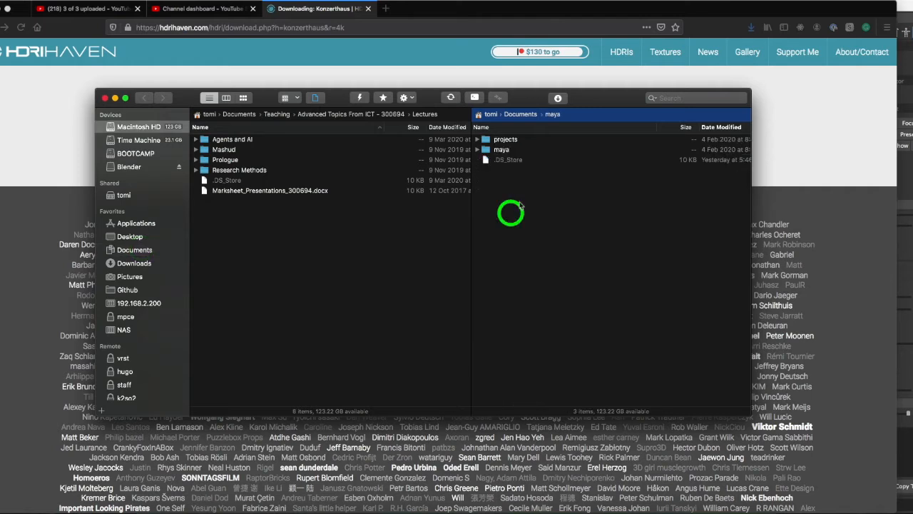
pyautogui.doubleClick(529, 141)
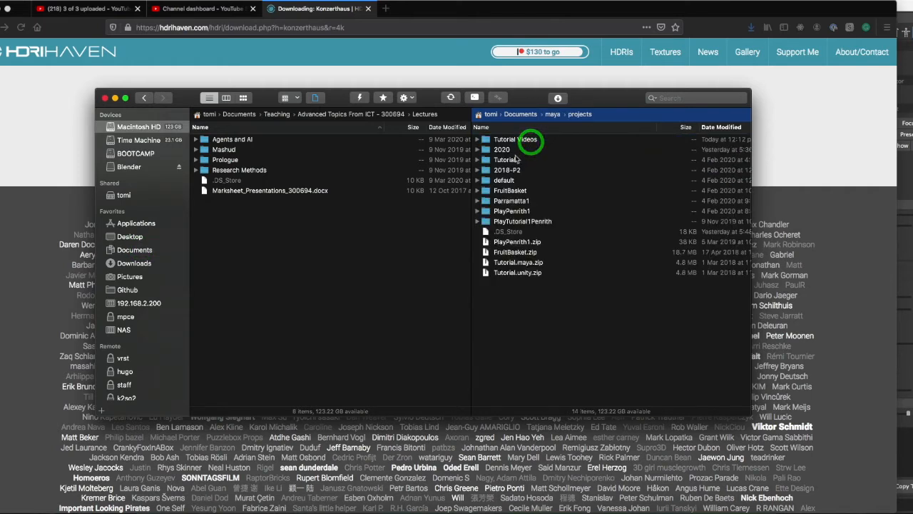
pyautogui.doubleClick(520, 139)
pyautogui.doubleClick(520, 140)
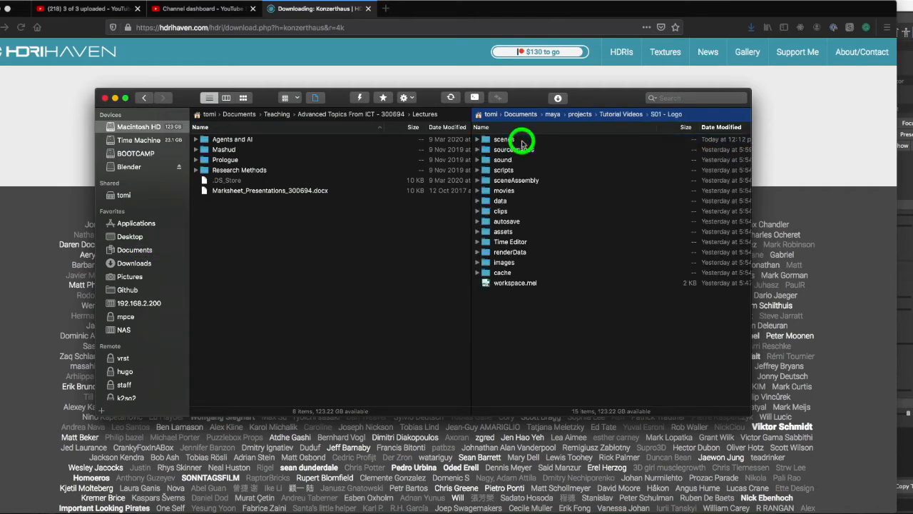
pyautogui.doubleClick(515, 149)
# Step: Sort the Downloads folder by date modified and transfer konzerthaus_4k.hdr into the project's sourceimages folder
pyautogui.click(361, 227)
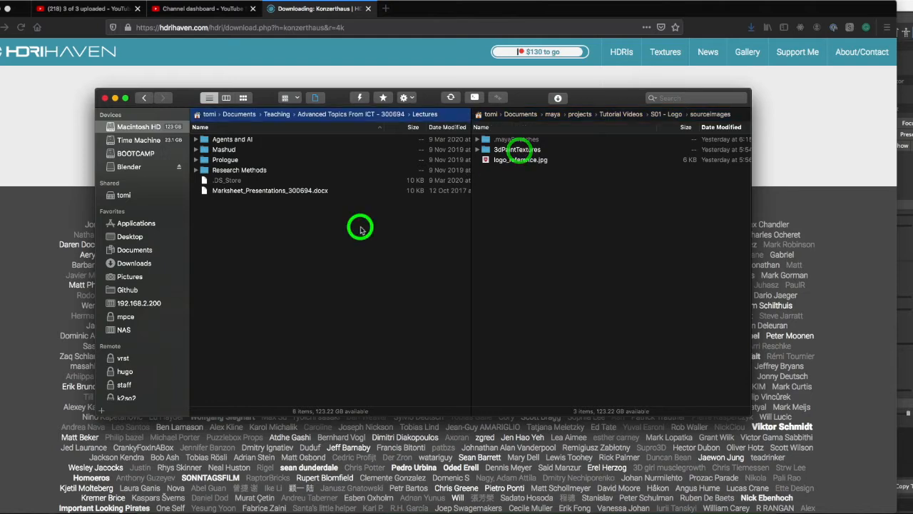
pyautogui.click(135, 263)
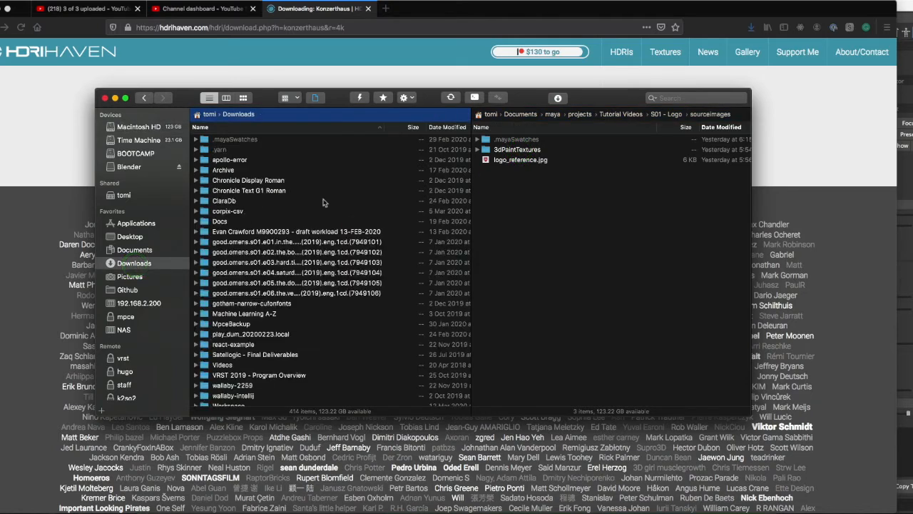
pyautogui.scroll(-6, 322, 203)
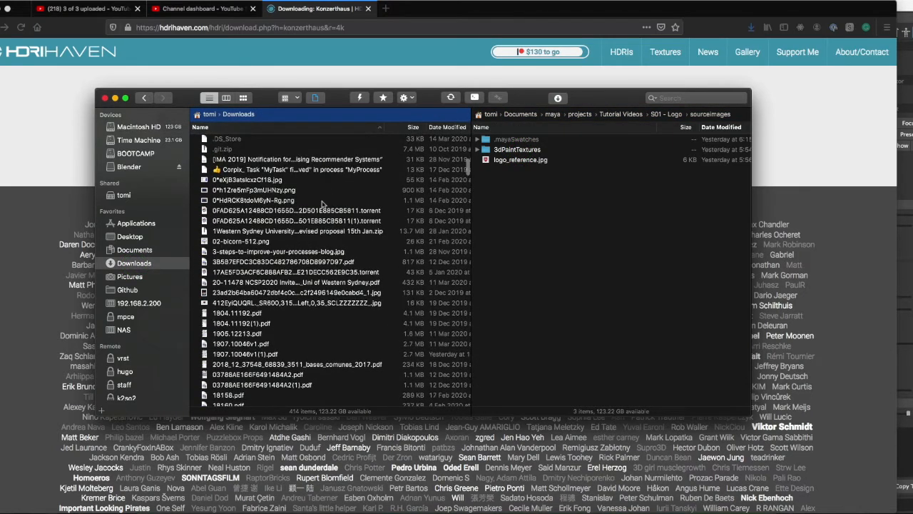
pyautogui.click(448, 127)
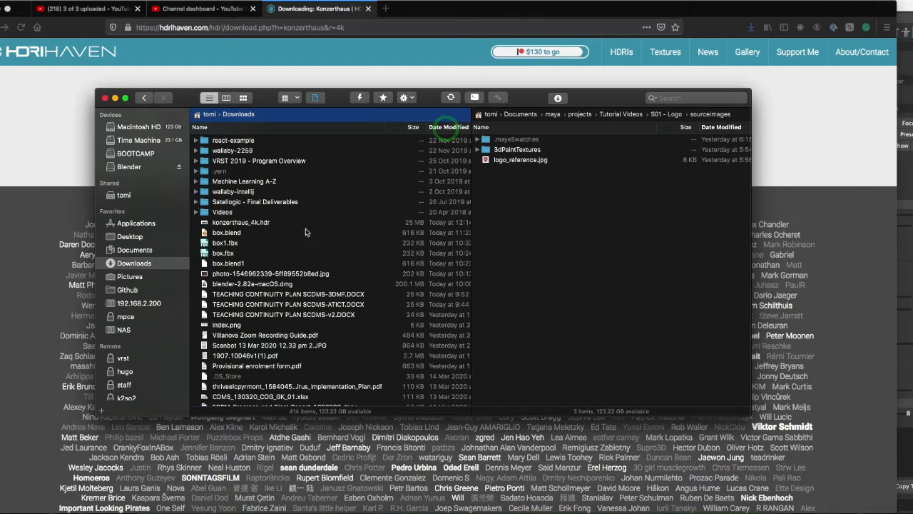
pyautogui.moveTo(257, 224); pyautogui.dragTo(555, 204)
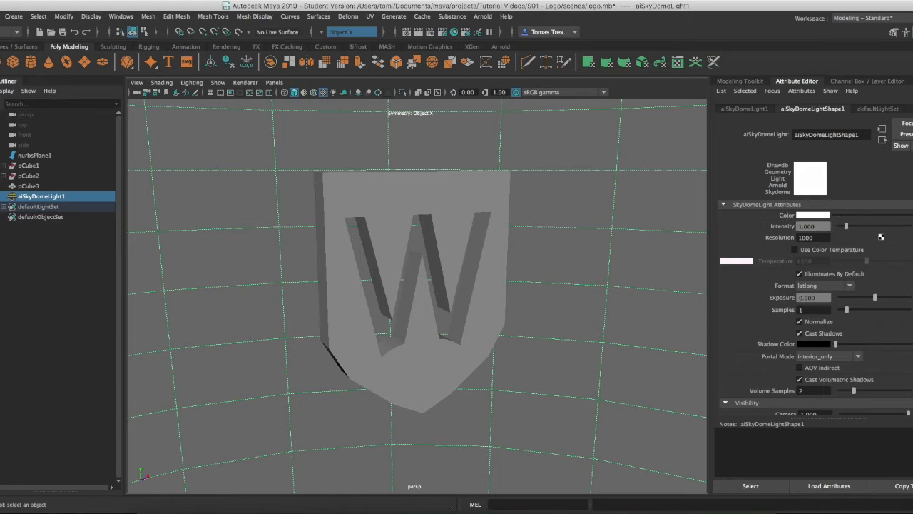
# Step: Back in Maya, map the skydome light's color to a File texture using konzerthaus_4k.hdr and display textures in the viewport
pyautogui.click(912, 215)
pyautogui.click(397, 216)
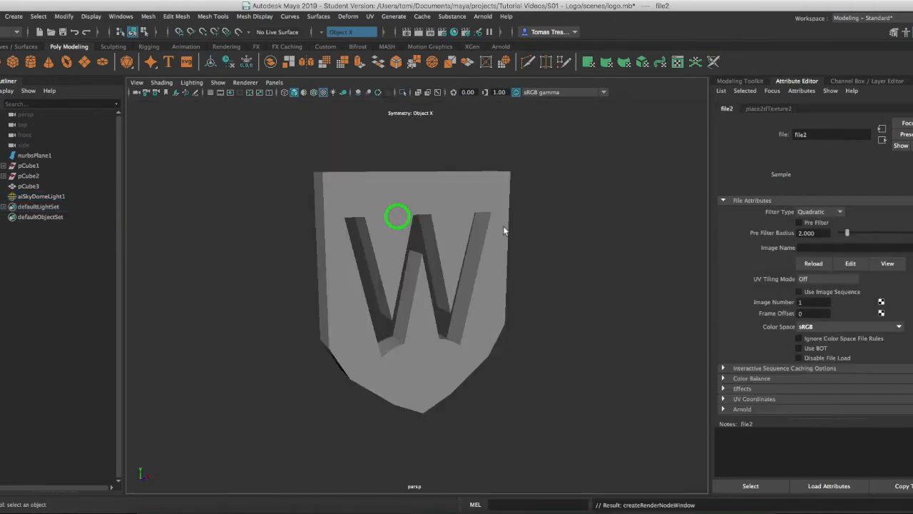
pyautogui.click(912, 248)
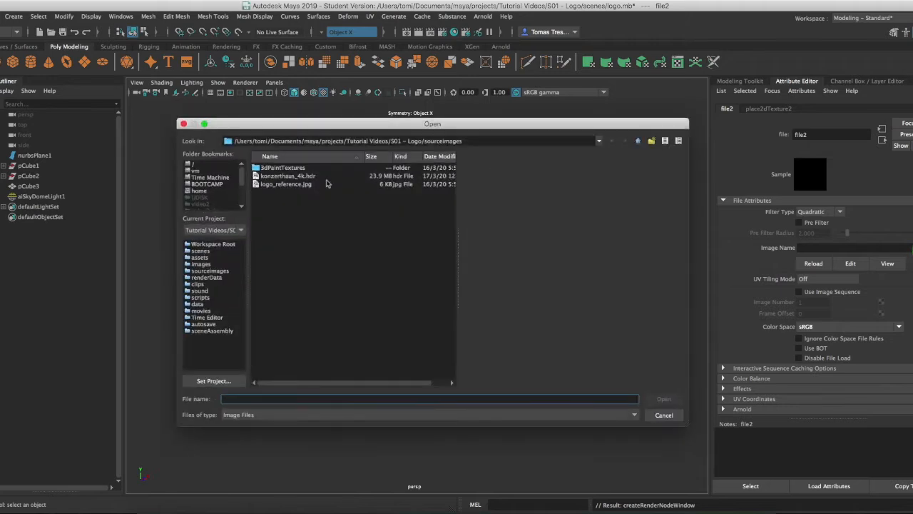
pyautogui.doubleClick(279, 178)
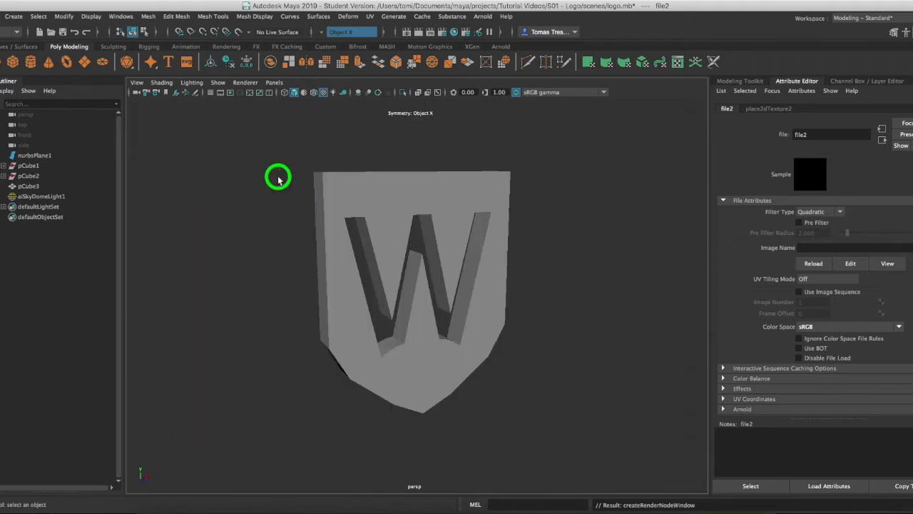
pyautogui.click(466, 138)
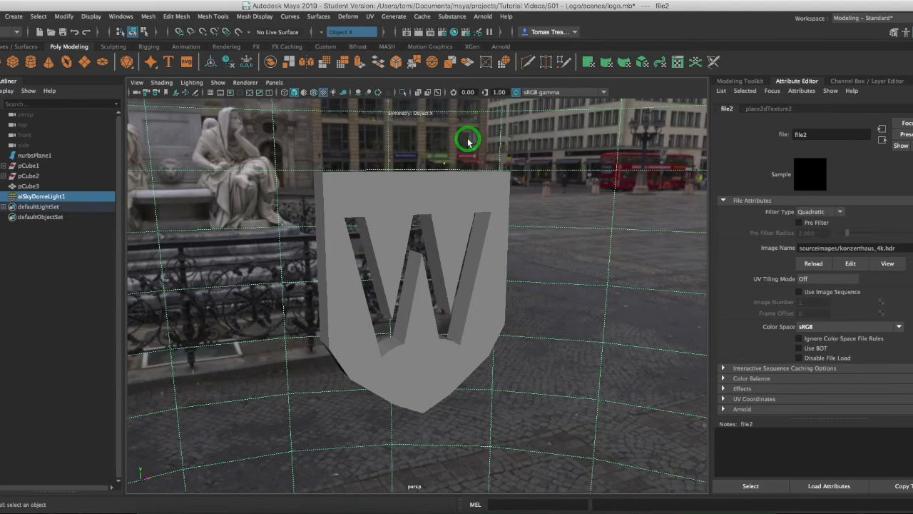
pyautogui.press('6')
# Step: Rotate the W shield around its vertical axis by about -51 degrees so its front is seen against the columned building
pyautogui.keyDown('alt'); pyautogui.moveTo(468, 215); pyautogui.dragTo(501, 211); pyautogui.keyUp('alt')
pyautogui.click(431, 223)
pyautogui.press('e')
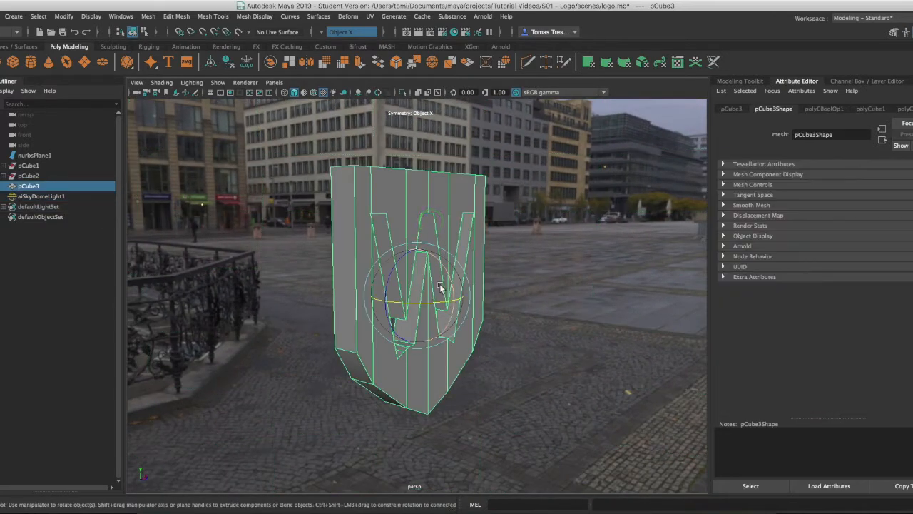
pyautogui.moveTo(434, 305); pyautogui.dragTo(411, 311)
pyautogui.keyDown('alt'); pyautogui.moveTo(492, 302); pyautogui.dragTo(294, 287); pyautogui.keyUp('alt')
pyautogui.moveTo(390, 292)
pyautogui.mouseDown()
pyautogui.moveTo(379, 291)
pyautogui.moveTo(387, 299)
pyautogui.mouseUp()
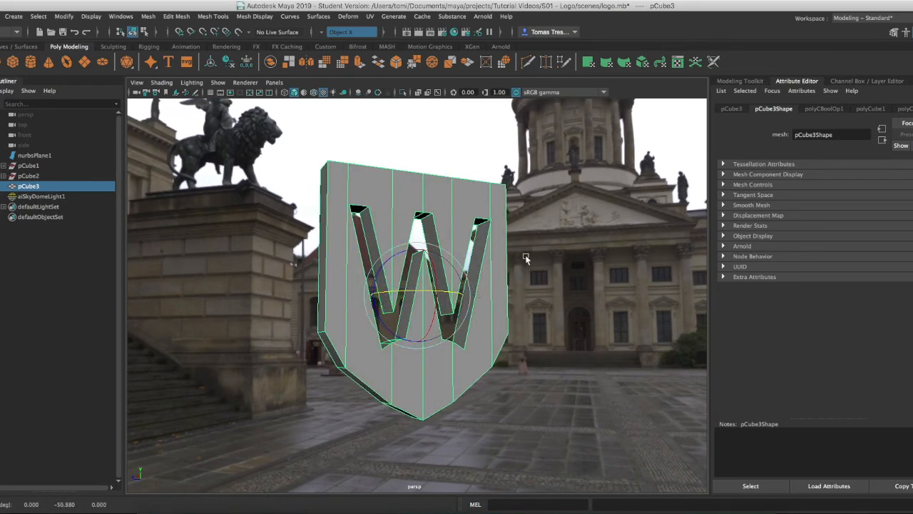
pyautogui.moveTo(545, 238)
pyautogui.keyDown('alt'); pyautogui.mouseDown()
pyautogui.moveTo(540, 228)
pyautogui.moveTo(541, 243)
pyautogui.mouseUp(); pyautogui.keyUp('alt')
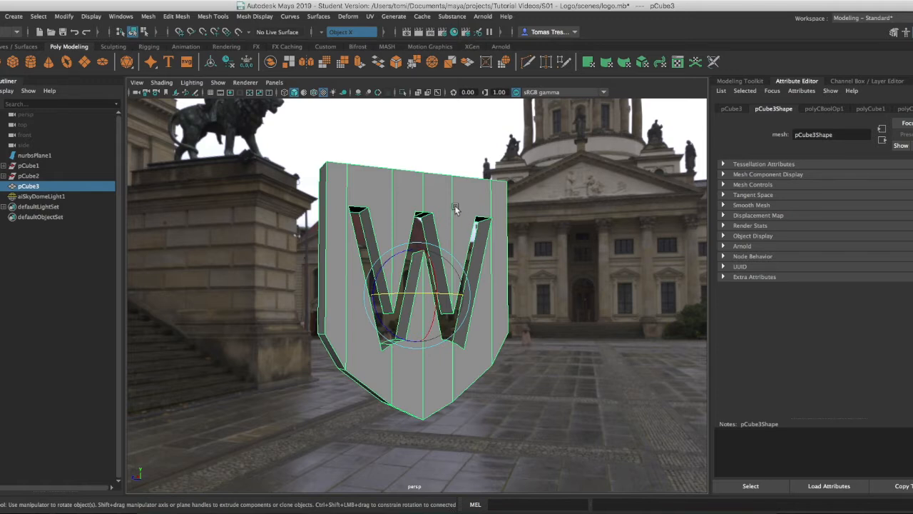
# Step: Assign a new Arnold aiStandardSurface material to the W shield
pyautogui.moveTo(441, 201); pyautogui.dragTo(462, 463, button='right')
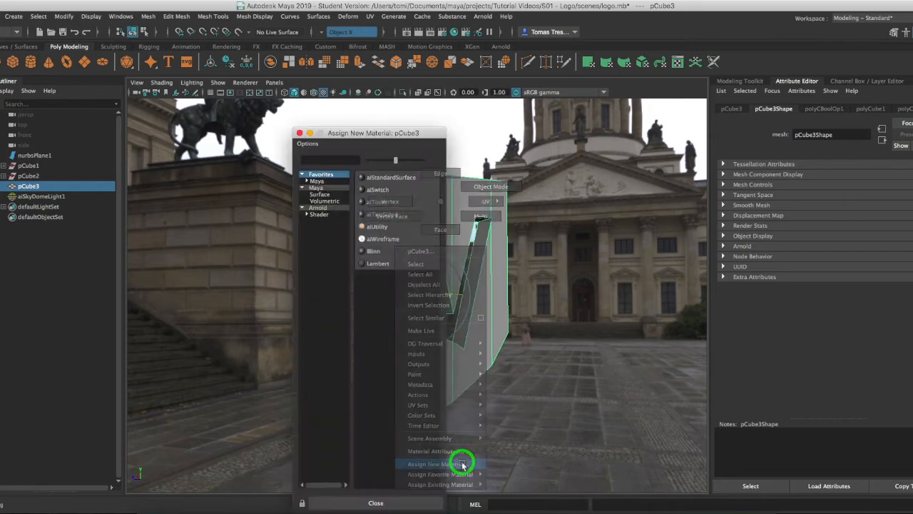
pyautogui.click(320, 215)
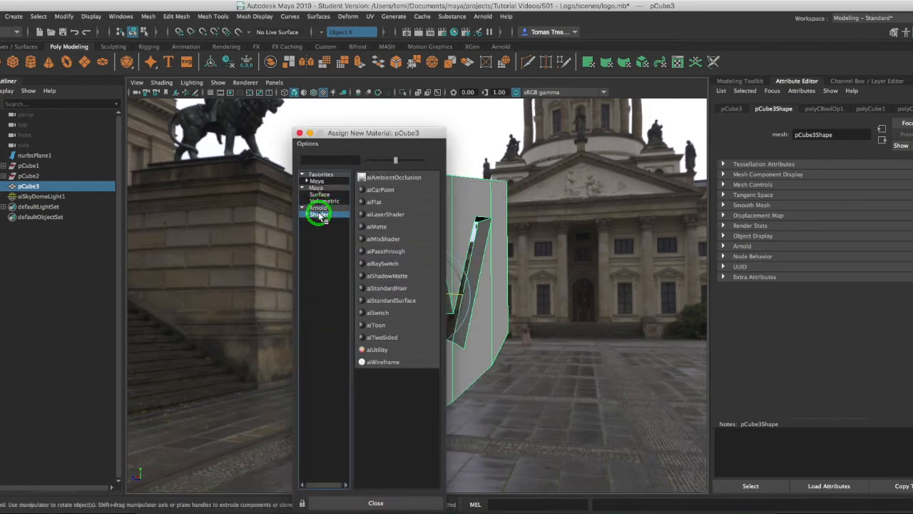
pyautogui.click(404, 300)
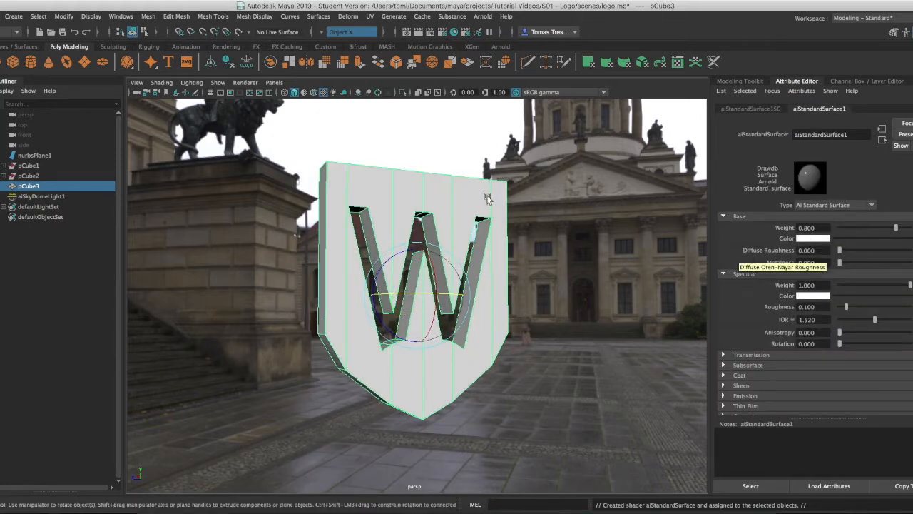
# Step: Make the ReferenceLogo layer visible with textures displayed and turn the view so its dark red logo image can be seen
pyautogui.click(852, 83)
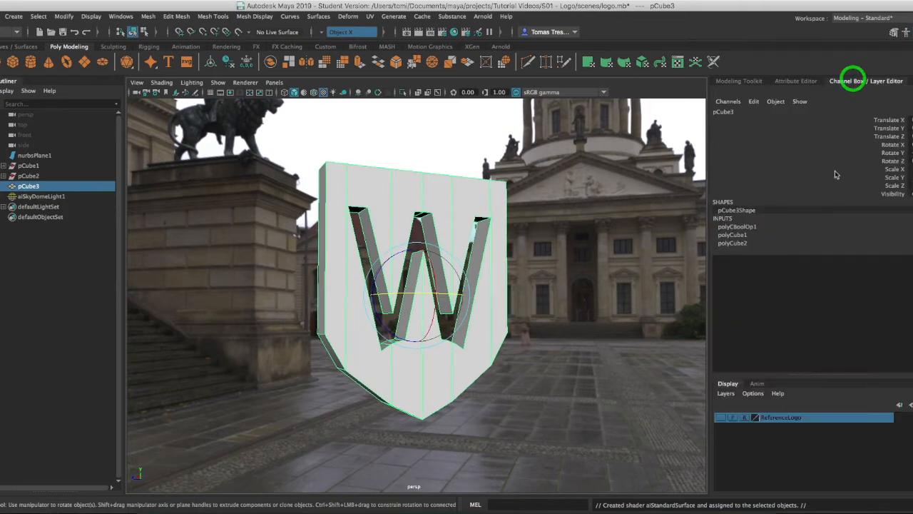
pyautogui.click(719, 418)
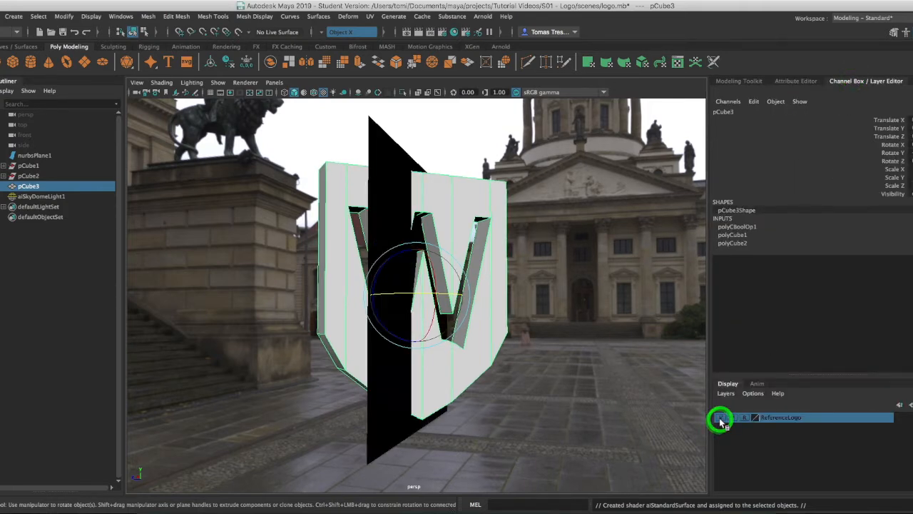
pyautogui.press('6')
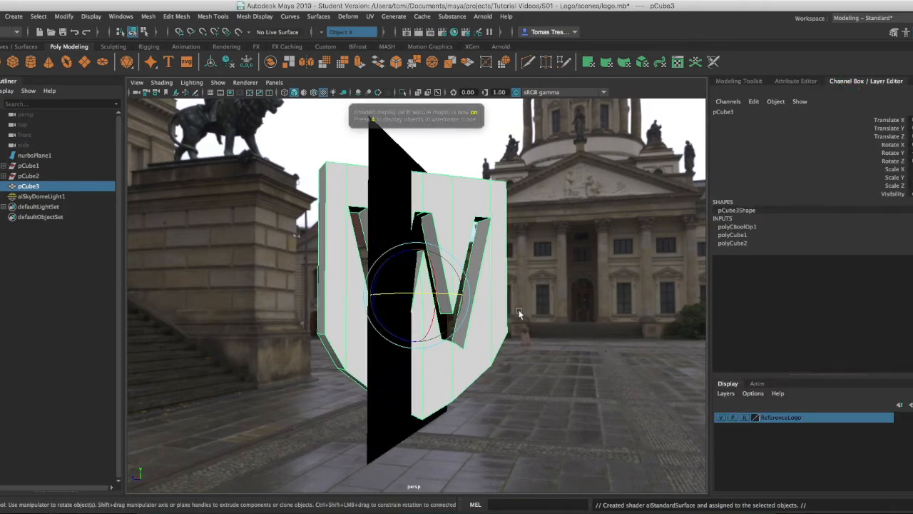
pyautogui.keyDown('alt'); pyautogui.moveTo(437, 316); pyautogui.dragTo(496, 322); pyautogui.keyUp('alt')
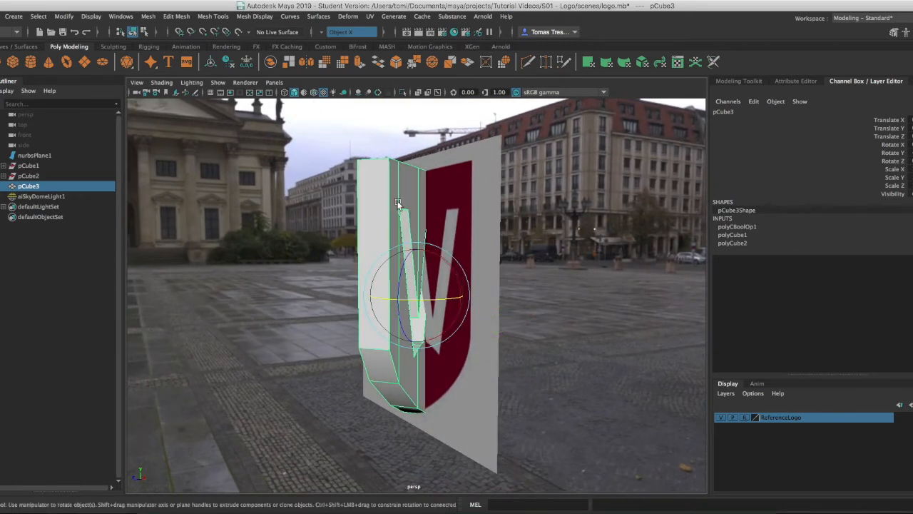
# Step: Set the base color of the shield's aiStandardSurface1 material by sampling the dark red of the reference logo
pyautogui.click(790, 82)
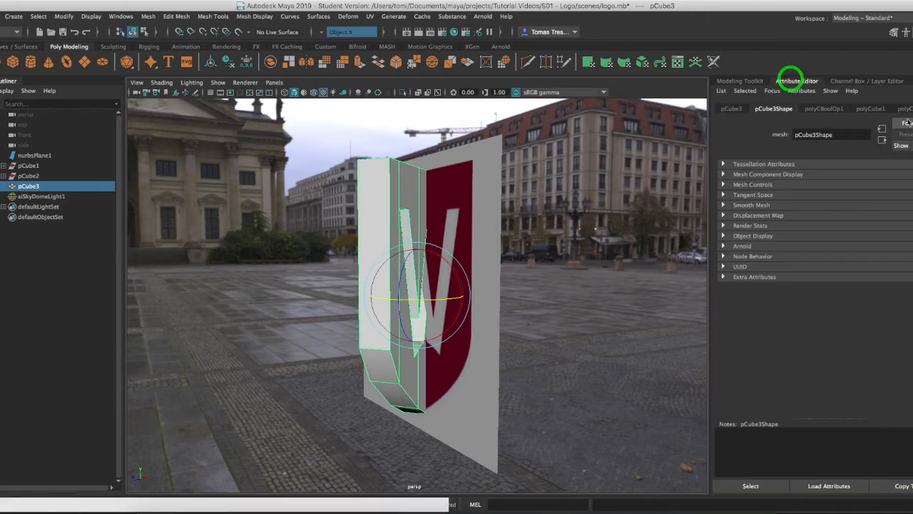
pyautogui.click(894, 108)
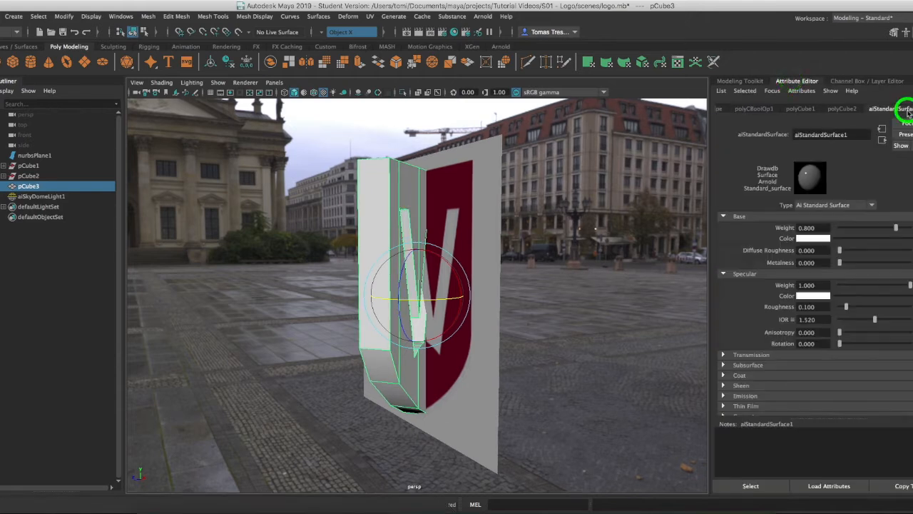
pyautogui.click(814, 238)
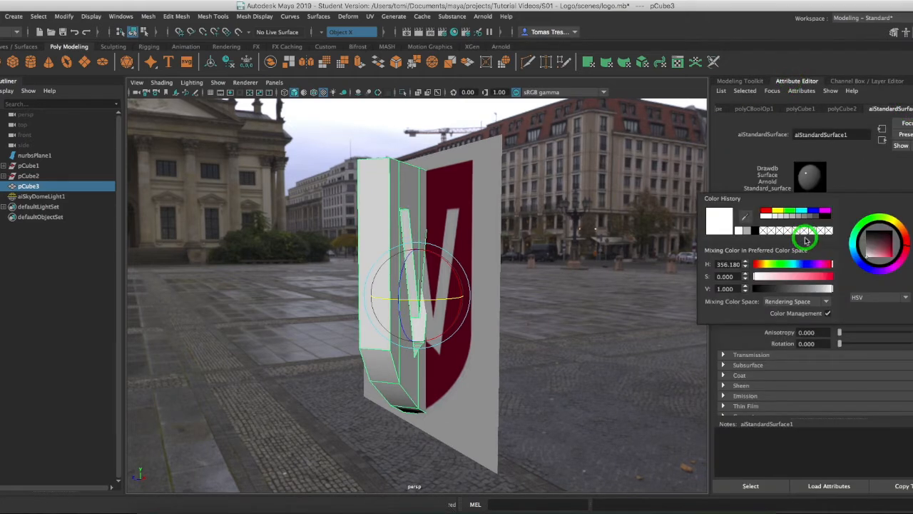
pyautogui.click(744, 217)
pyautogui.click(446, 180)
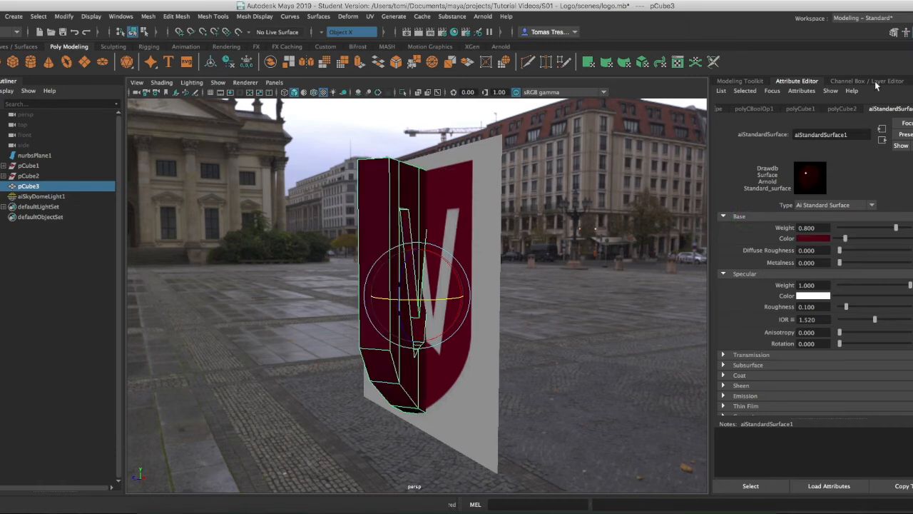
# Step: Hide the ReferenceLogo layer again and bring the shield's front back into view
pyautogui.click(856, 81)
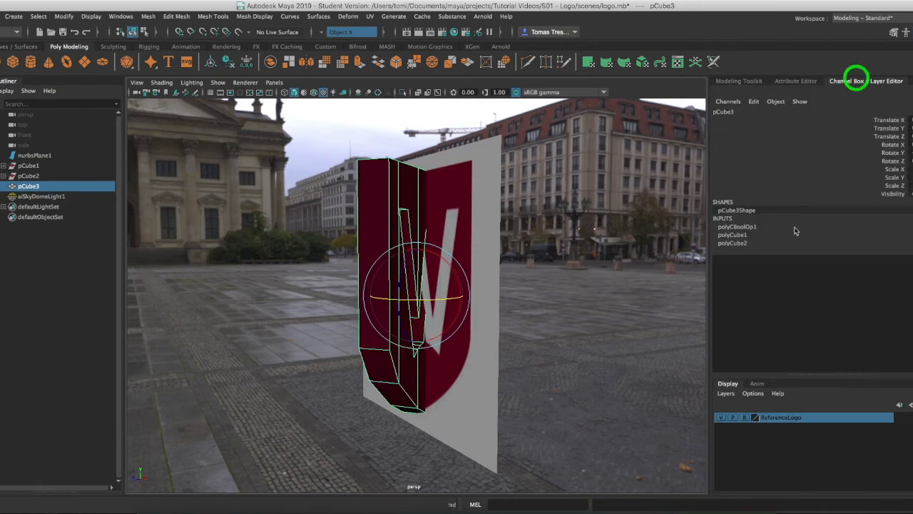
pyautogui.click(721, 418)
pyautogui.keyDown('alt'); pyautogui.moveTo(548, 330); pyautogui.dragTo(500, 330); pyautogui.keyUp('alt')
pyautogui.keyDown('alt'); pyautogui.moveTo(501, 332); pyautogui.dragTo(501, 332); pyautogui.keyUp('alt')
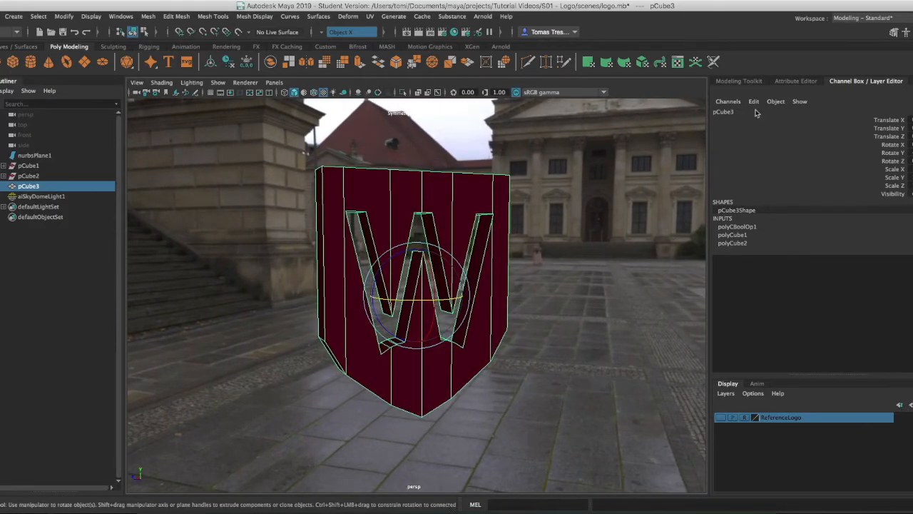
# Step: Set the metalness of the shield's aiStandardSurface1 material to about 0.206
pyautogui.click(791, 80)
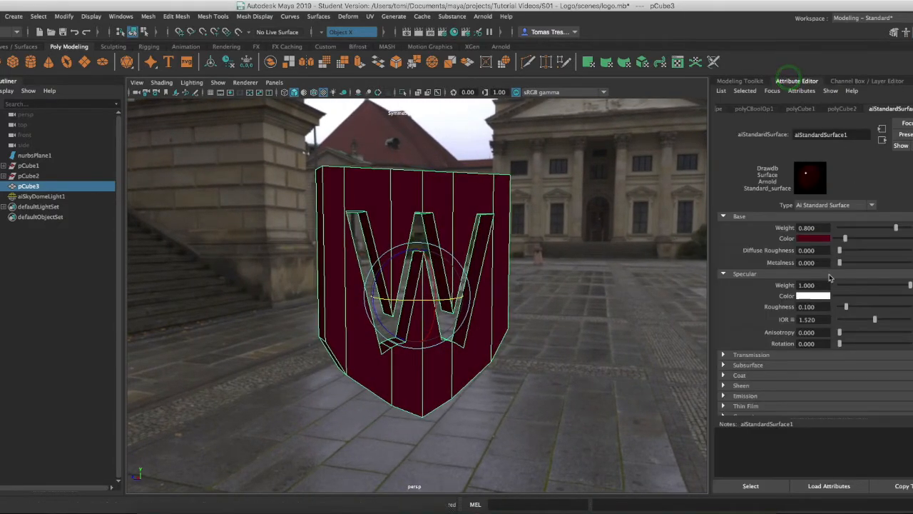
pyautogui.click(751, 355)
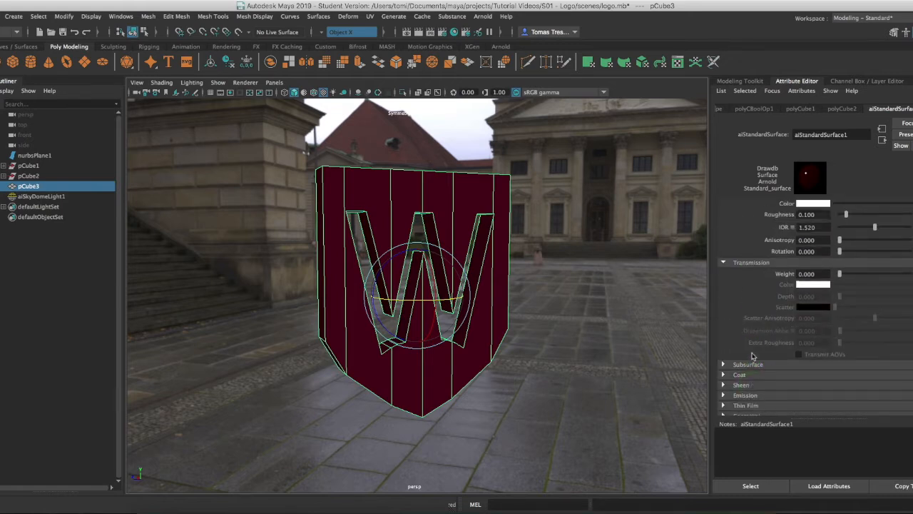
pyautogui.scroll(3, 757, 355)
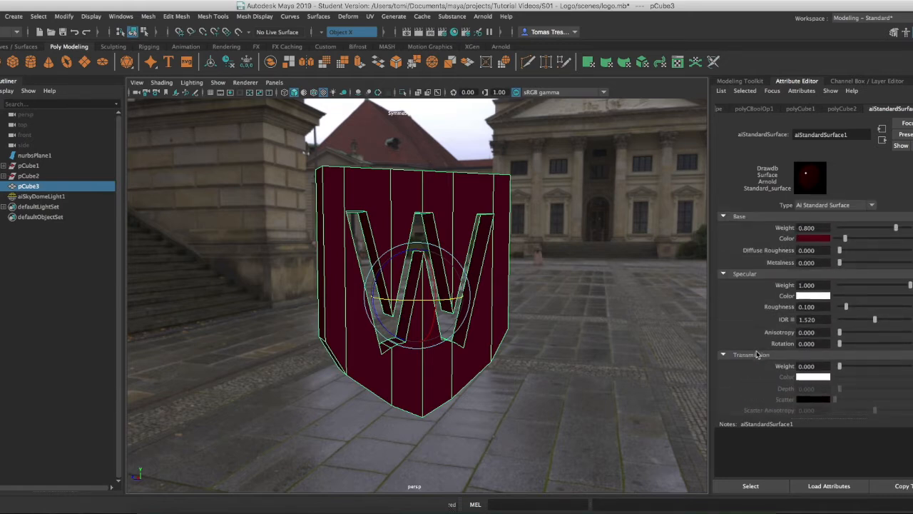
pyautogui.moveTo(840, 262)
pyautogui.mouseDown()
pyautogui.moveTo(868, 262)
pyautogui.moveTo(854, 263)
pyautogui.mouseUp()
# Step: Render the current frame with the Arnold Renderer, inspect the shield's material and close the render window
pyautogui.click(418, 31)
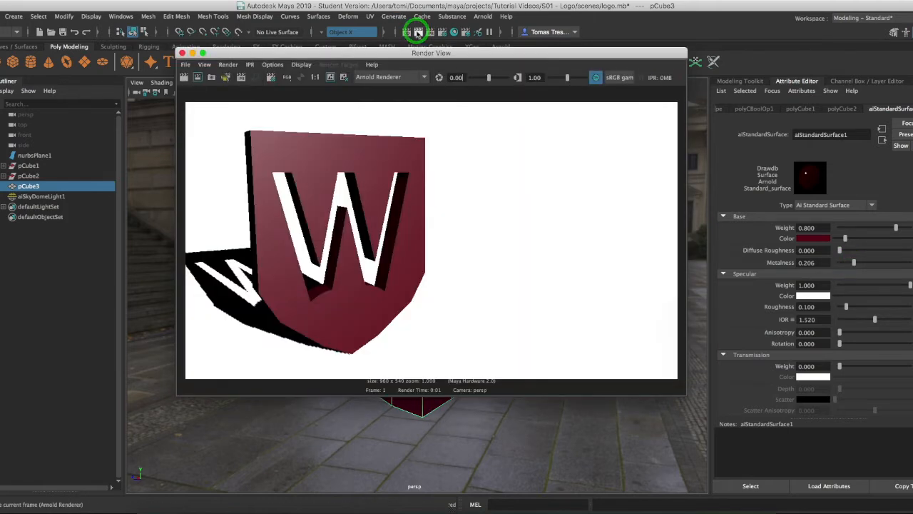
pyautogui.click(184, 79)
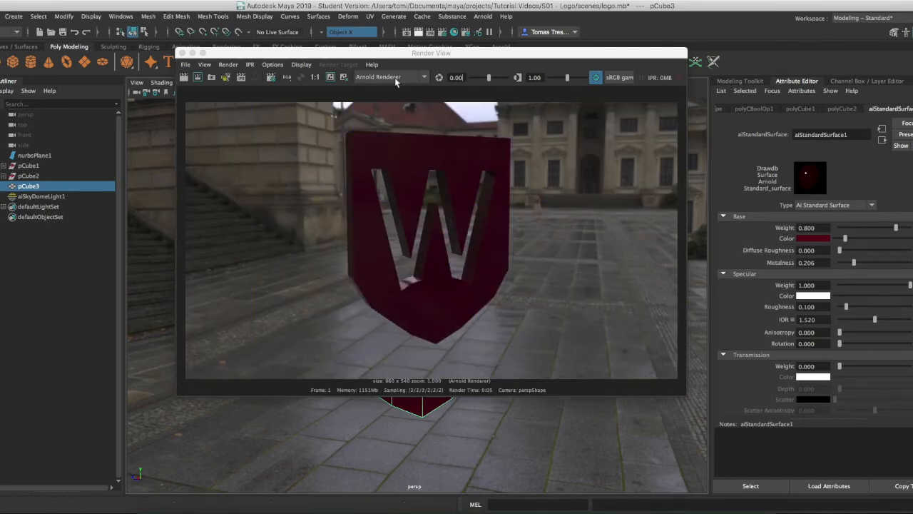
pyautogui.click(182, 53)
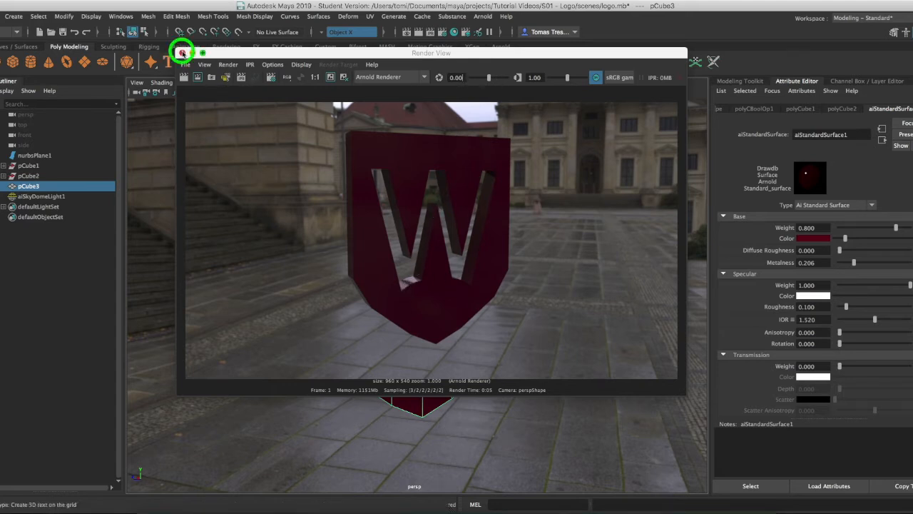
pyautogui.click(182, 53)
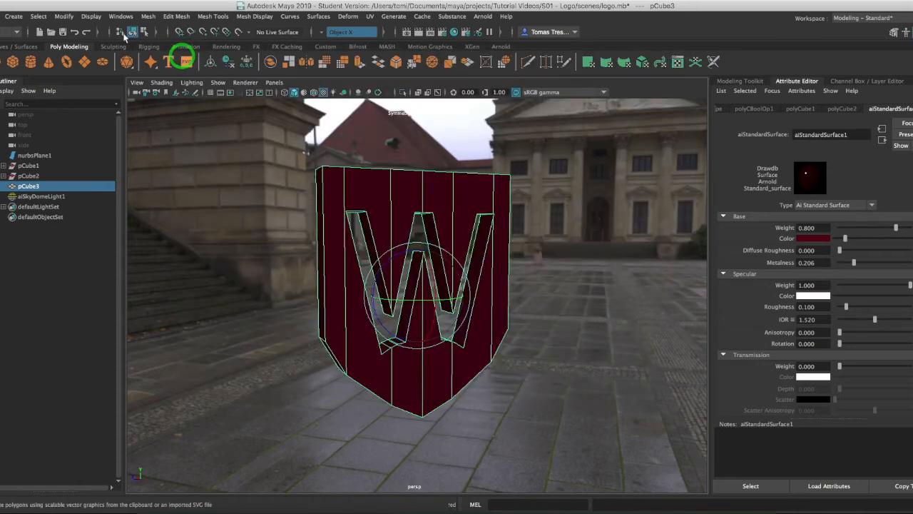
# Step: Create a directional light and move it out of the shield to the open area beside it
pyautogui.click(39, 16)
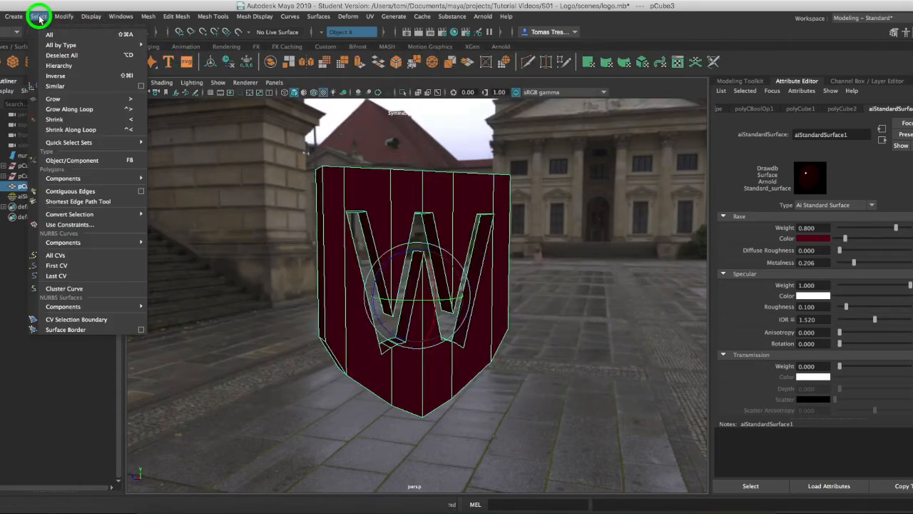
pyautogui.moveTo(13, 16)
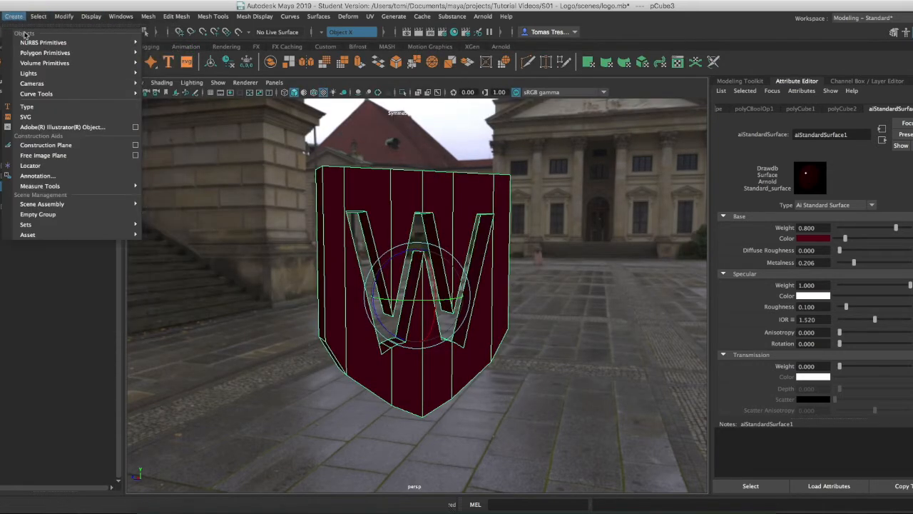
pyautogui.moveTo(28, 73)
pyautogui.click(185, 92)
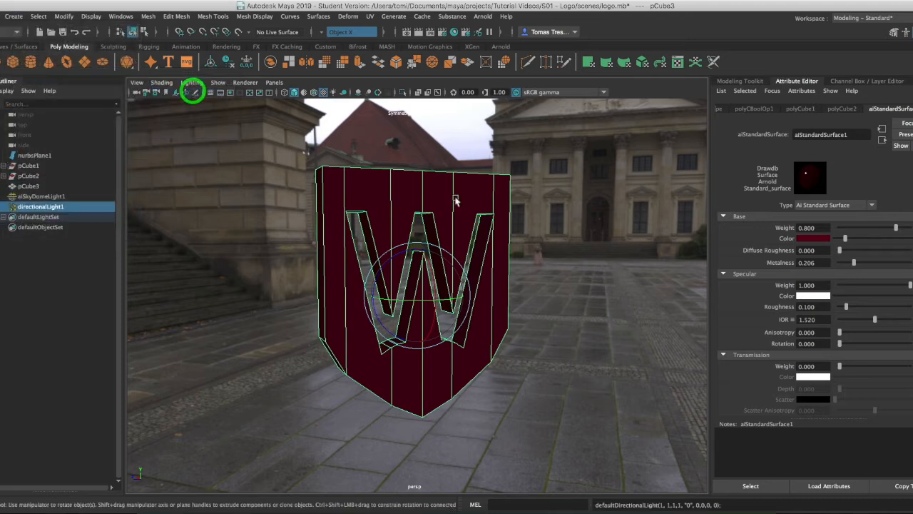
pyautogui.press('w')
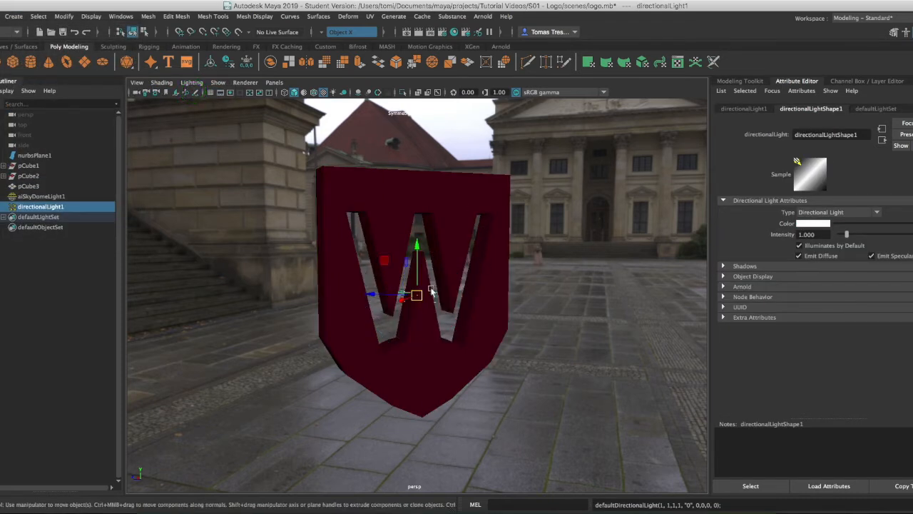
pyautogui.moveTo(404, 295); pyautogui.dragTo(573, 323)
# Step: With scene lighting displayed, rotate the directional light so it shines obliquely on the shield's front, and check it in a test render
pyautogui.press('e')
pyautogui.press('w')
pyautogui.press('e')
pyautogui.moveTo(618, 281); pyautogui.dragTo(630, 406)
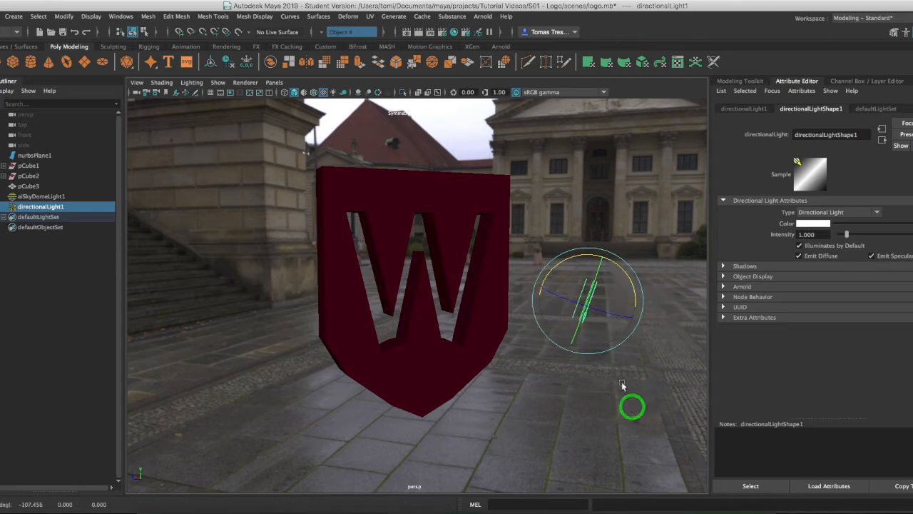
pyautogui.press('7')
pyautogui.moveTo(589, 309); pyautogui.dragTo(585, 330)
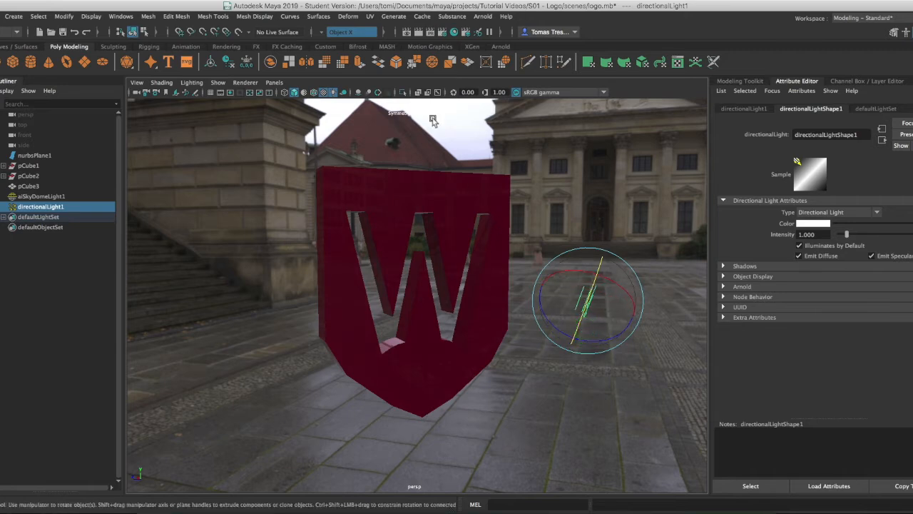
pyautogui.moveTo(601, 284); pyautogui.dragTo(622, 297)
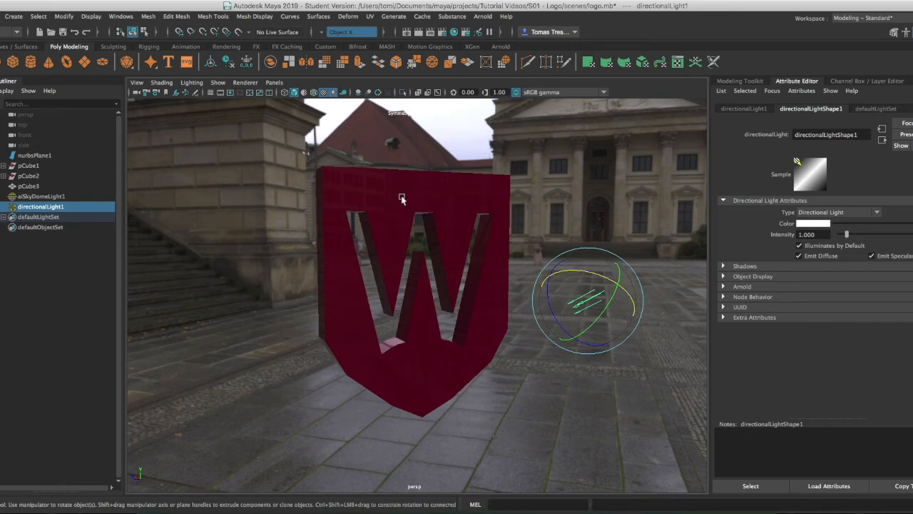
pyautogui.click(419, 32)
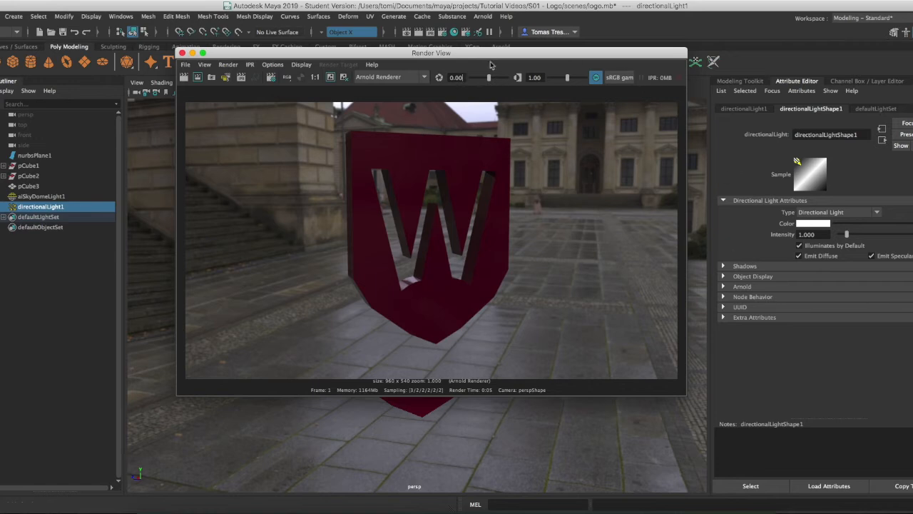
pyautogui.click(182, 53)
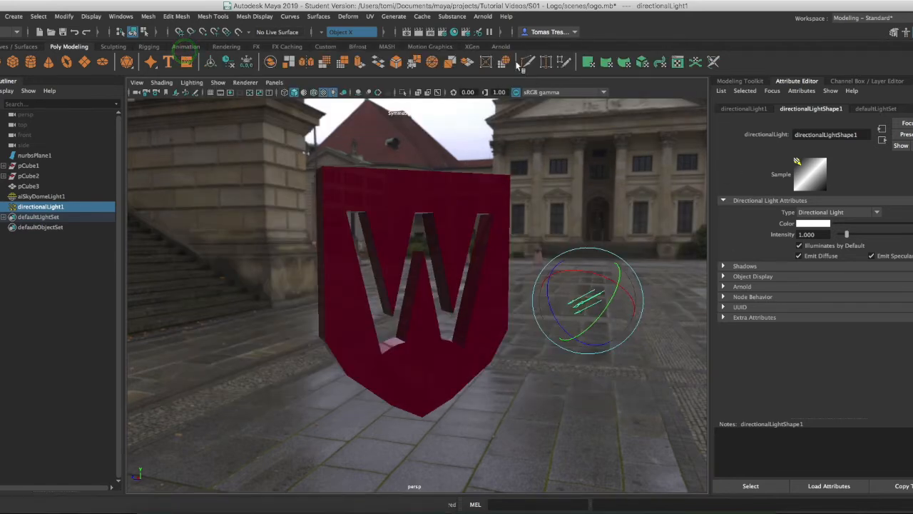
# Step: Open the Arnold RenderView, dock it beside the viewport and render the shield there from a lower viewing angle
pyautogui.click(478, 17)
pyautogui.click(489, 33)
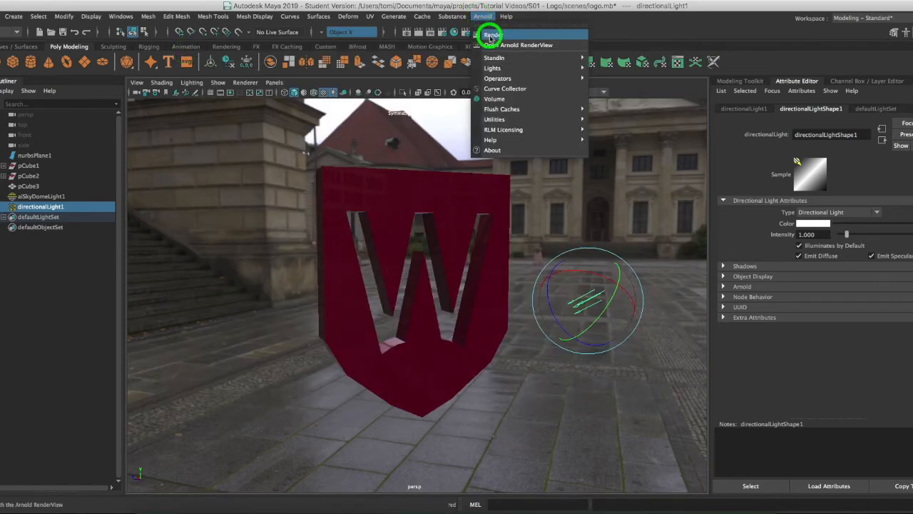
pyautogui.moveTo(381, 85); pyautogui.dragTo(710, 130)
pyautogui.moveTo(255, 185); pyautogui.dragTo(483, 196)
pyautogui.click(638, 104)
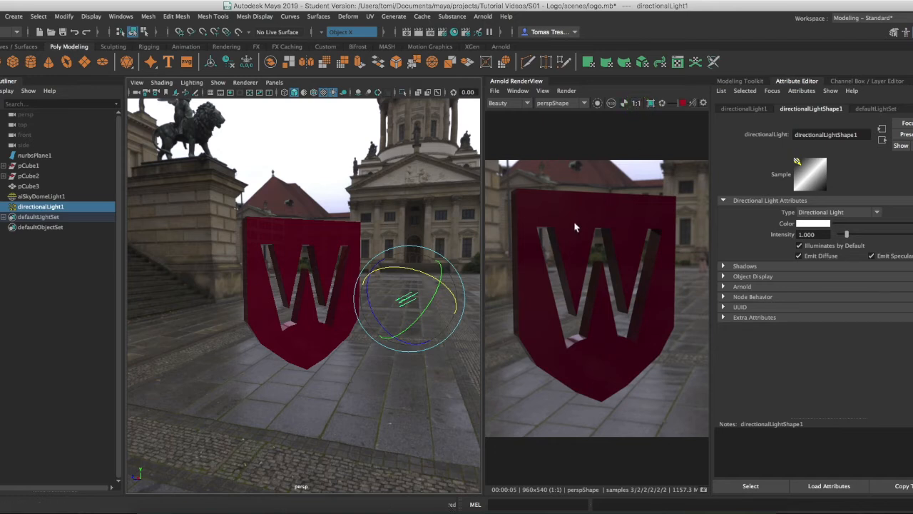
pyautogui.click(528, 104)
pyautogui.keyDown('alt'); pyautogui.moveTo(345, 248); pyautogui.dragTo(437, 273); pyautogui.keyUp('alt')
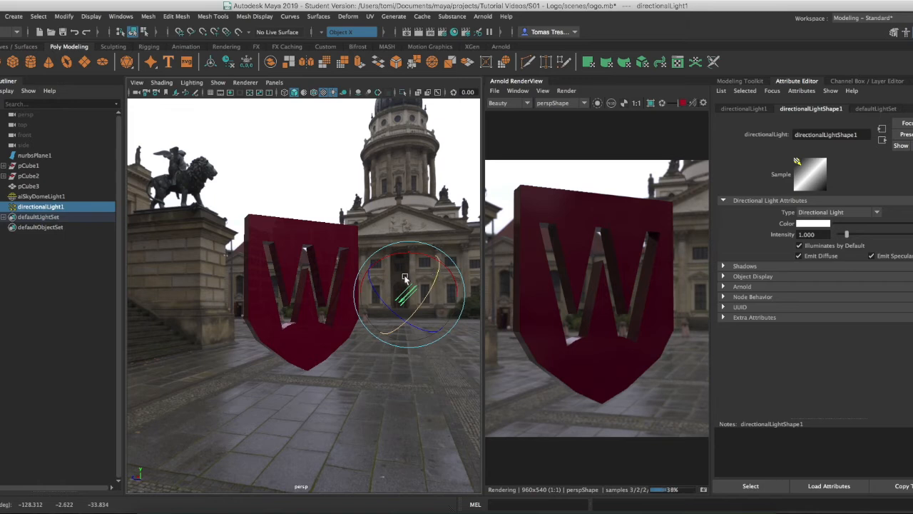
# Step: Set the metalness of the shield's aiStandardSurface1 material to about 0.632 and raise its base weight
pyautogui.click(328, 237)
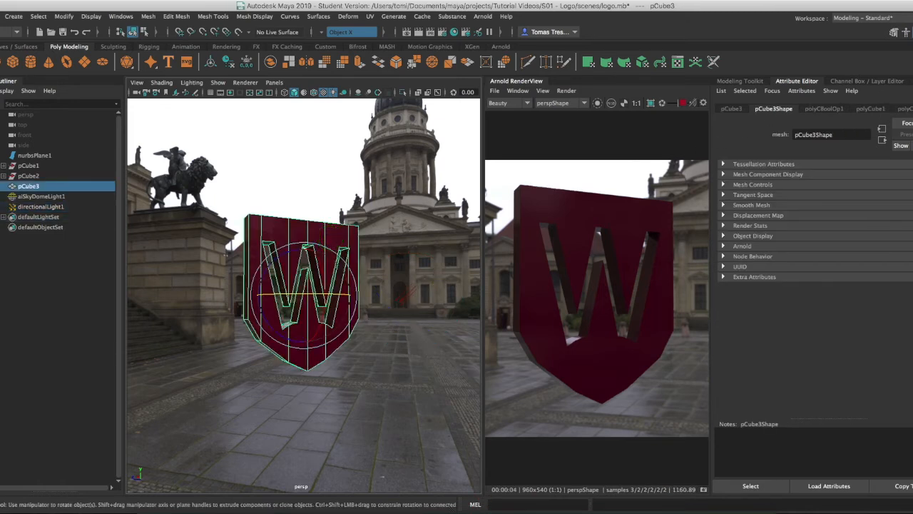
pyautogui.click(912, 109)
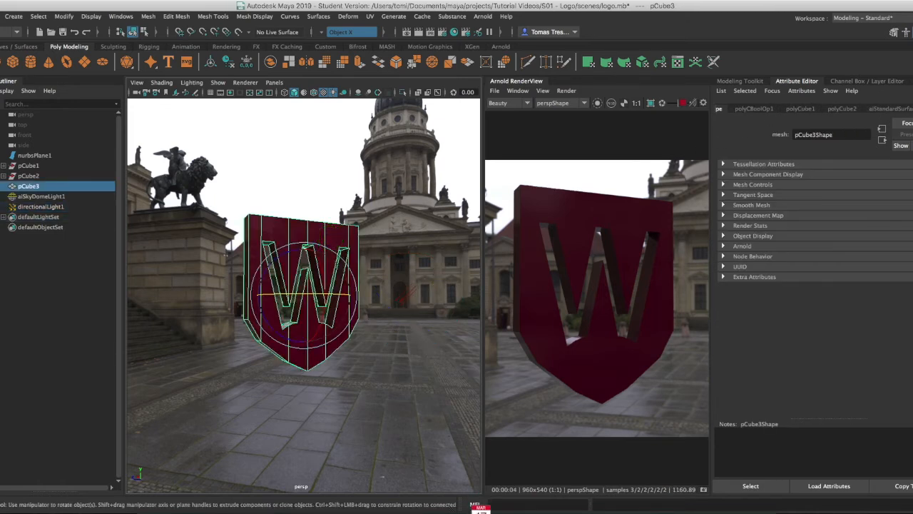
pyautogui.click(901, 111)
pyautogui.moveTo(857, 266); pyautogui.dragTo(886, 267)
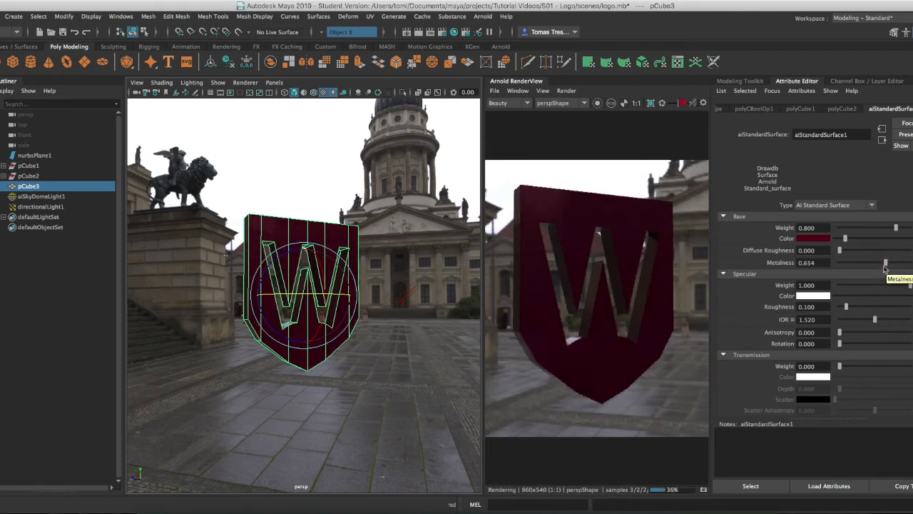
pyautogui.click(884, 263)
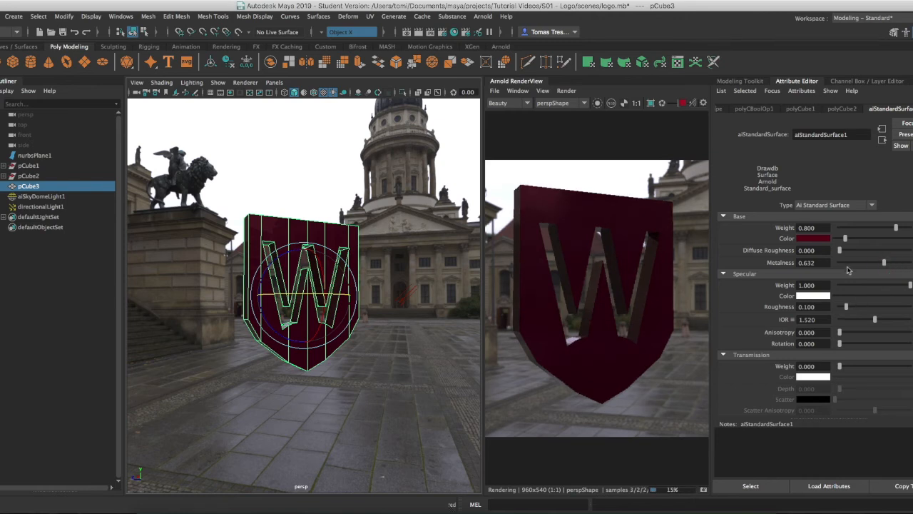
pyautogui.moveTo(896, 230)
pyautogui.mouseDown()
pyautogui.moveTo(877, 228)
pyautogui.moveTo(909, 229)
pyautogui.mouseUp()
# Step: Set the directional light's intensity to about 5.27
pyautogui.click(407, 293)
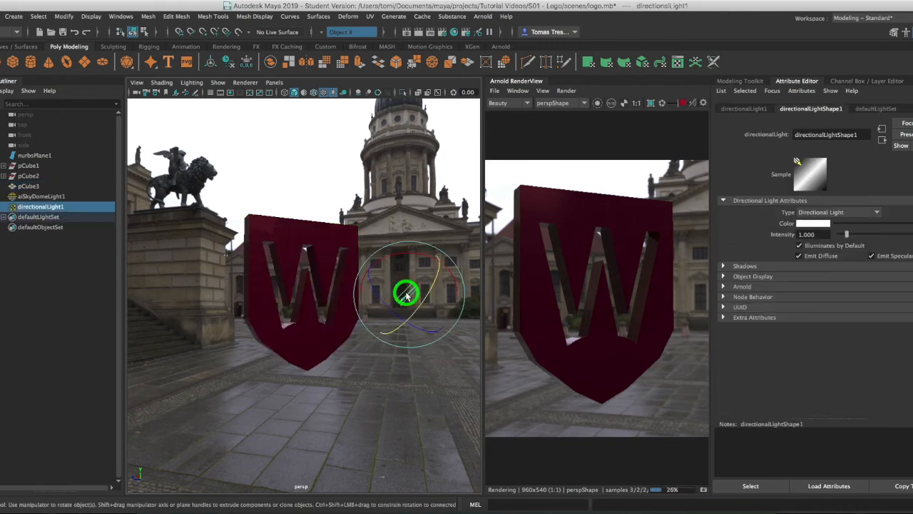
pyautogui.moveTo(848, 235); pyautogui.dragTo(880, 237)
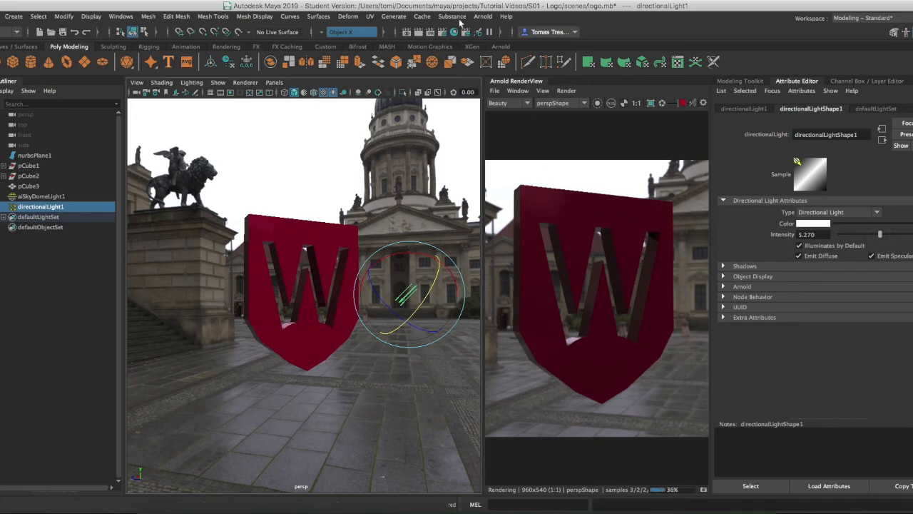
# Step: Set the transmission weight of the shield's aiStandardSurface1 material to about 0.699 and its metalness to about 0.191
pyautogui.click(418, 32)
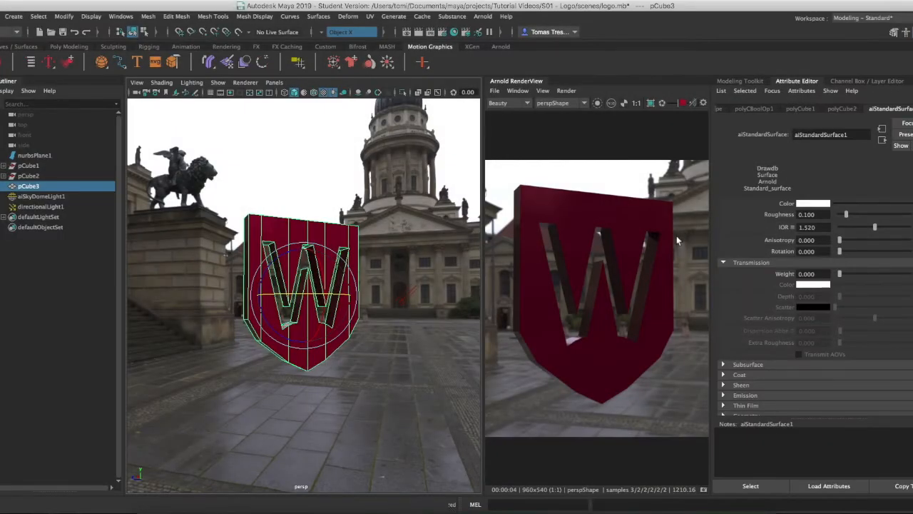
pyautogui.moveTo(842, 272); pyautogui.dragTo(889, 277)
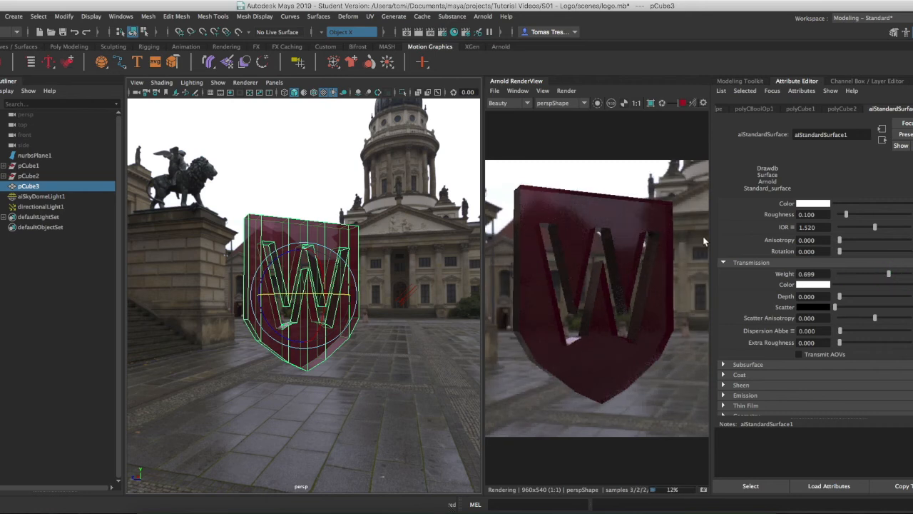
pyautogui.scroll(3, 856, 250)
pyautogui.moveTo(882, 264); pyautogui.dragTo(853, 263)
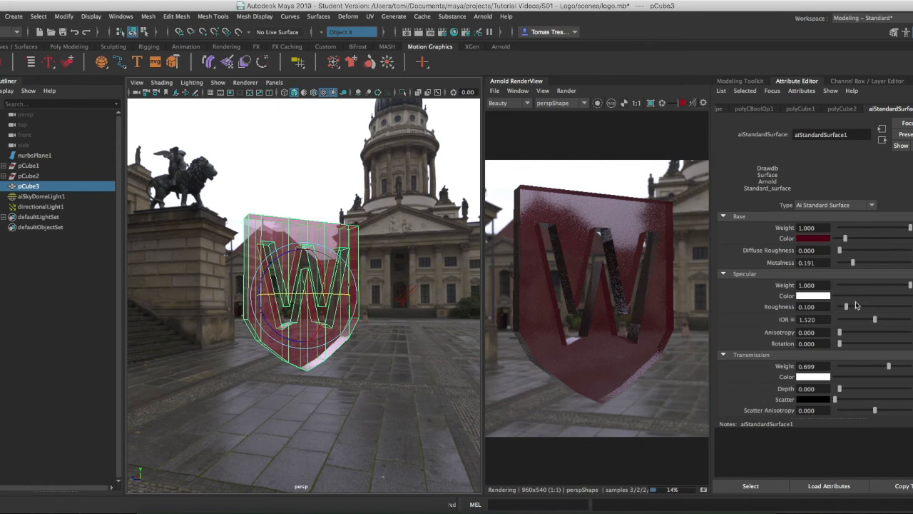
# Step: Set the specular IOR of the shield's material to about 1.119
pyautogui.scroll(-3, 837, 314)
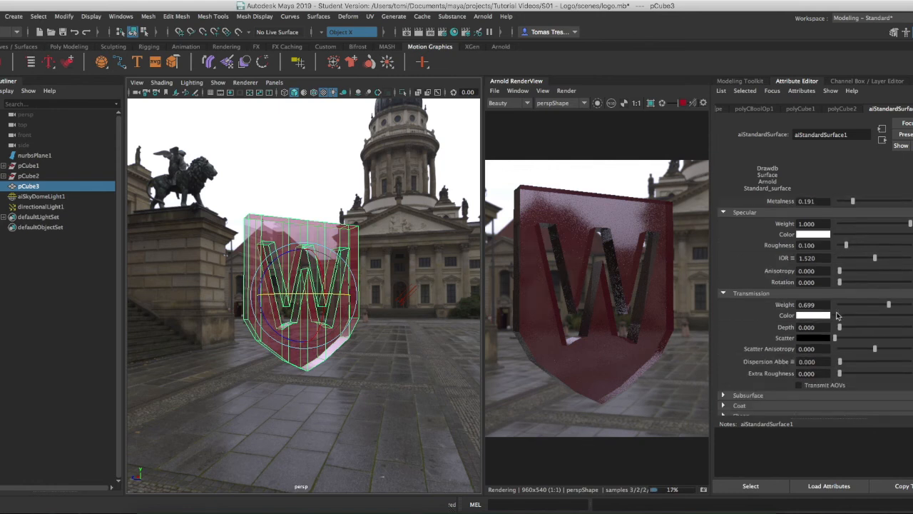
pyautogui.scroll(-3, 837, 315)
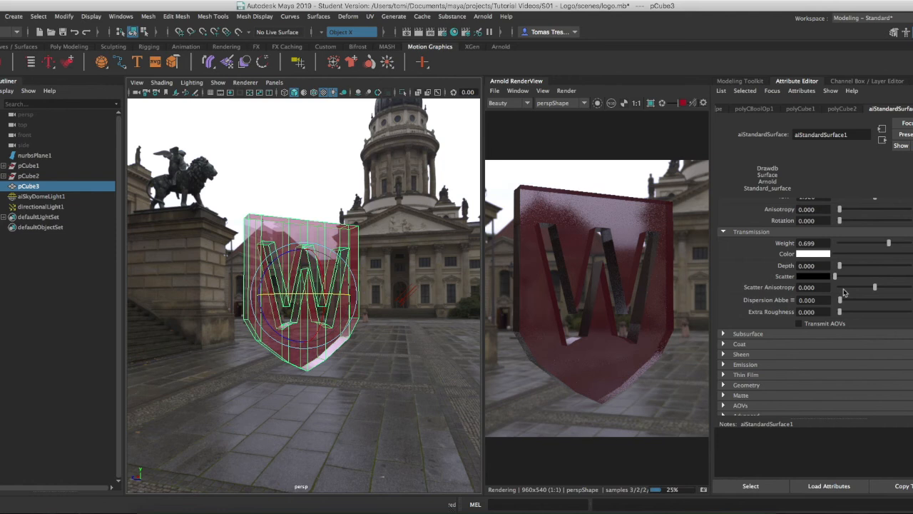
pyautogui.scroll(4, 844, 291)
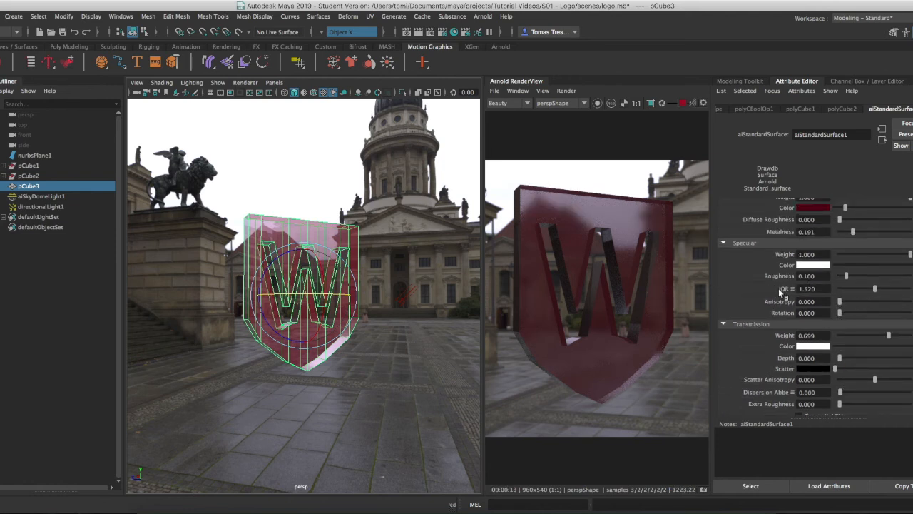
pyautogui.click(868, 288)
pyautogui.moveTo(869, 290); pyautogui.dragTo(865, 290)
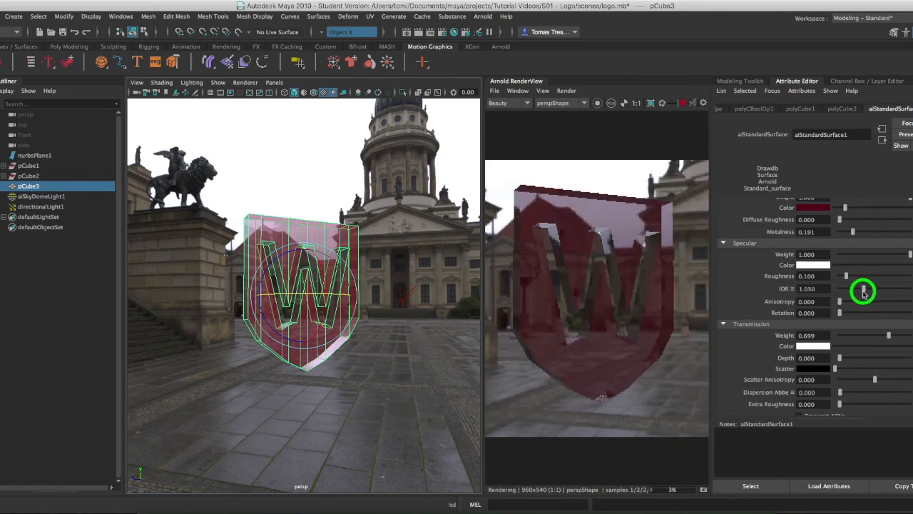
pyautogui.moveTo(863, 292); pyautogui.dragTo(866, 293)
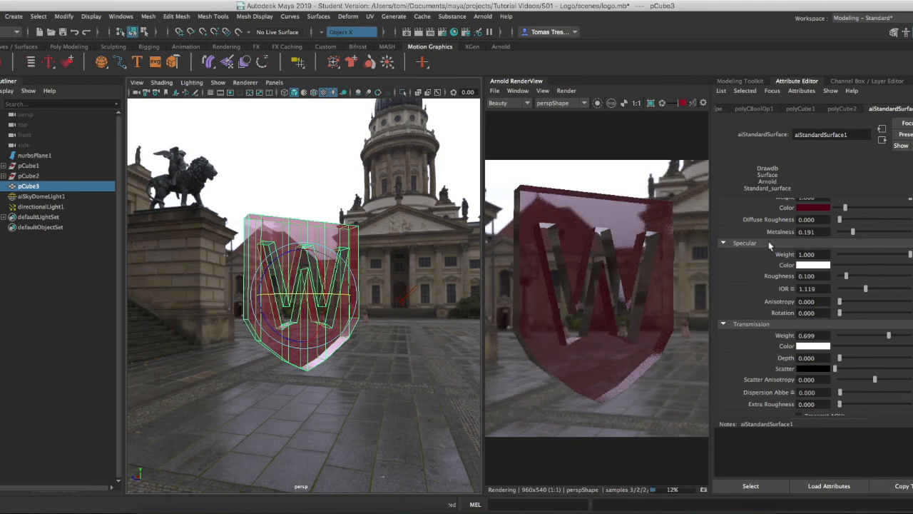
# Step: Set the base weight of the shield's material to about 0.816 and render the current frame with Arnold
pyautogui.scroll(2, 821, 250)
pyautogui.moveTo(910, 229); pyautogui.dragTo(897, 230)
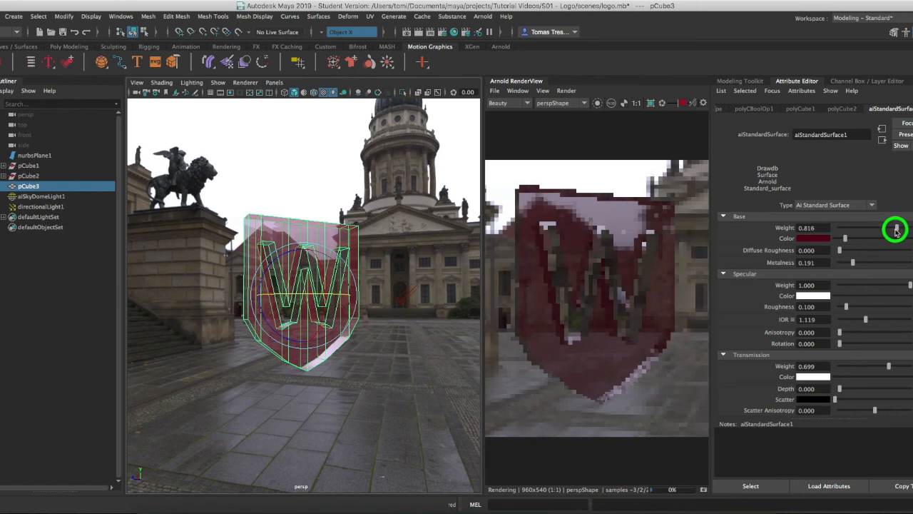
pyautogui.click(420, 34)
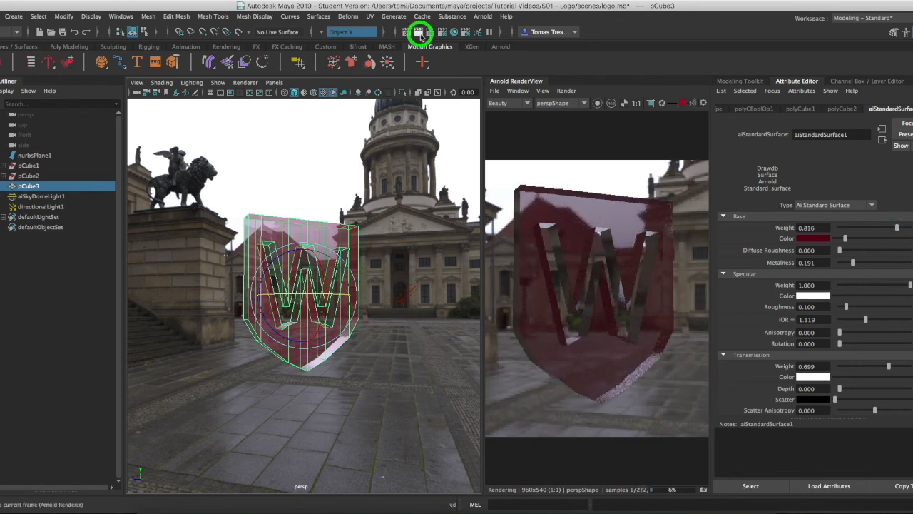